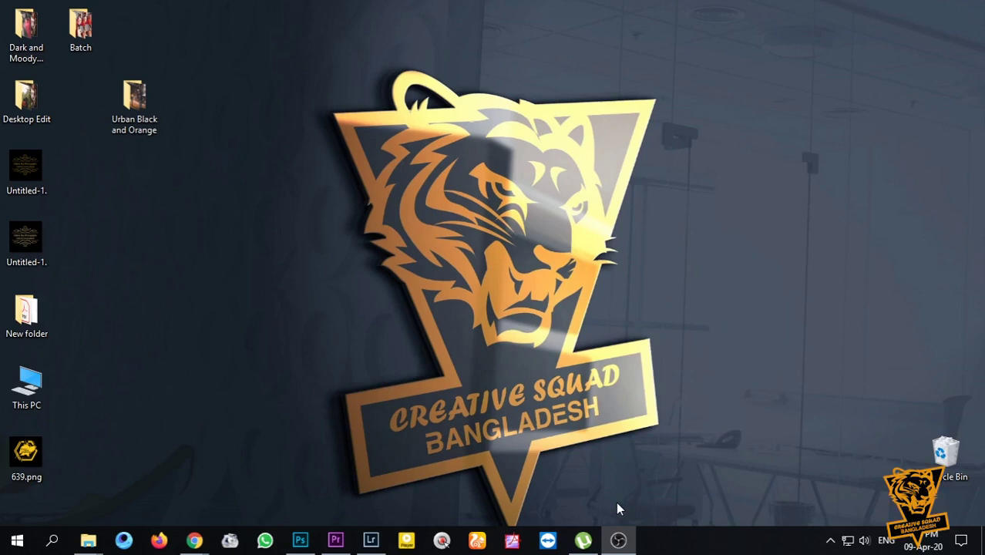
Open the Urban Black and Orange folder full screen and preview its first photo.
{"action": "double_click", "coordinate": [131, 127]}
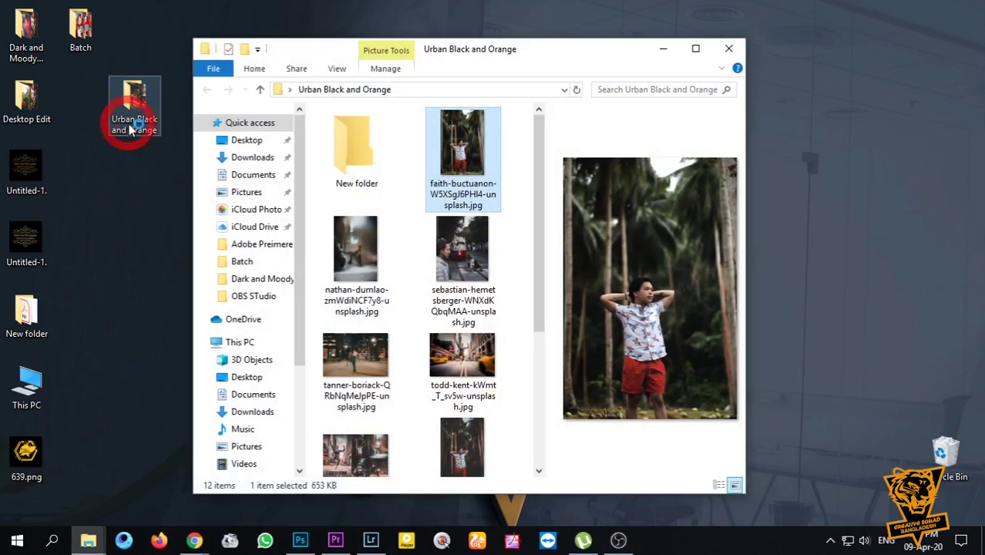
{"action": "left_click", "coordinate": [695, 49]}
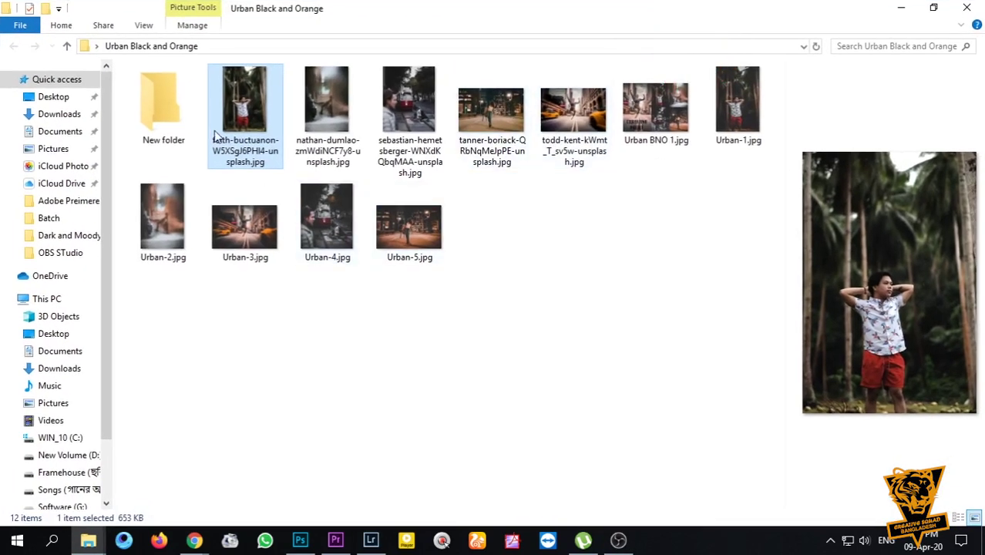
{"action": "double_click", "coordinate": [211, 114]}
Step through all the original and graded photos in Picasa Photo Viewer, then close it.
{"action": "key", "text": "Right"}
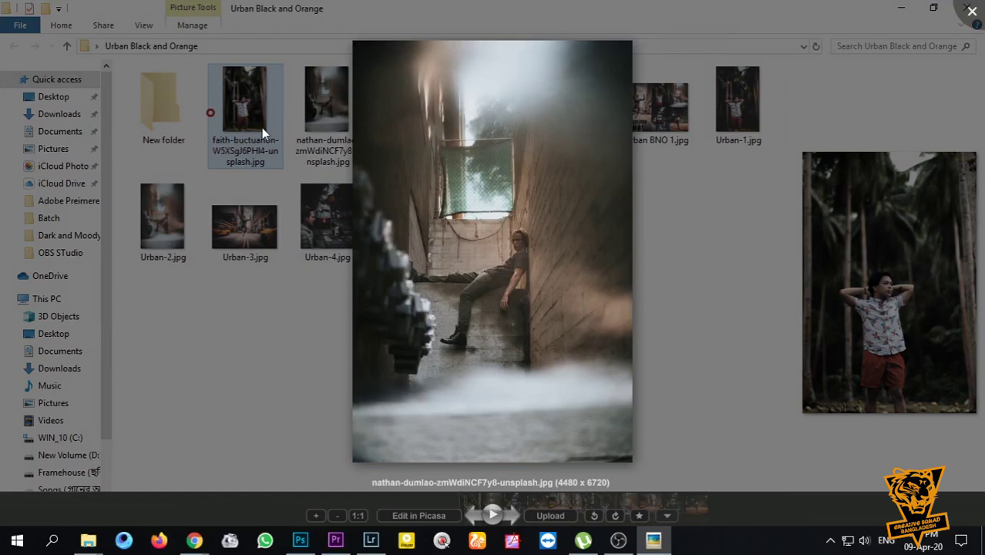
{"action": "key", "text": "Right"}
{"action": "key", "text": "Right"}
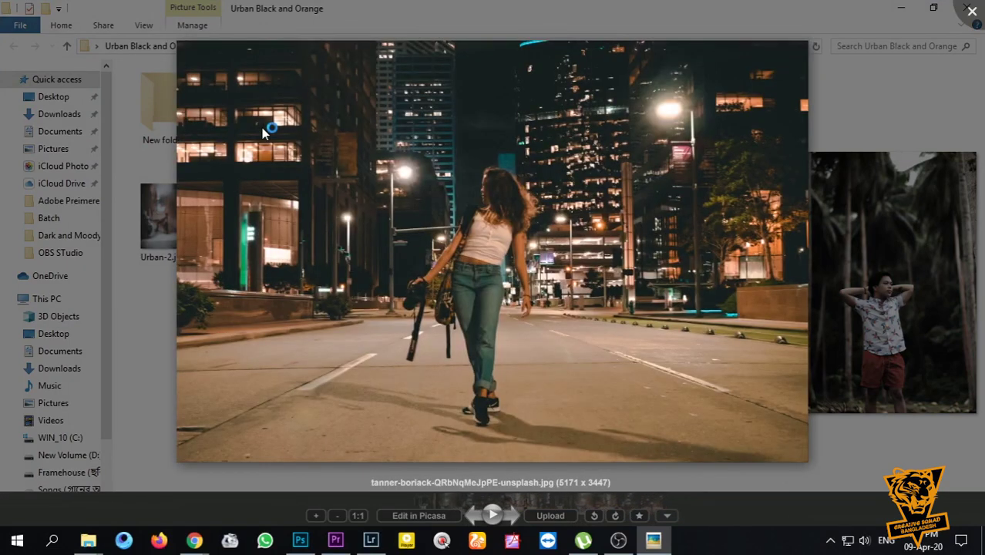
{"action": "key", "text": "Right"}
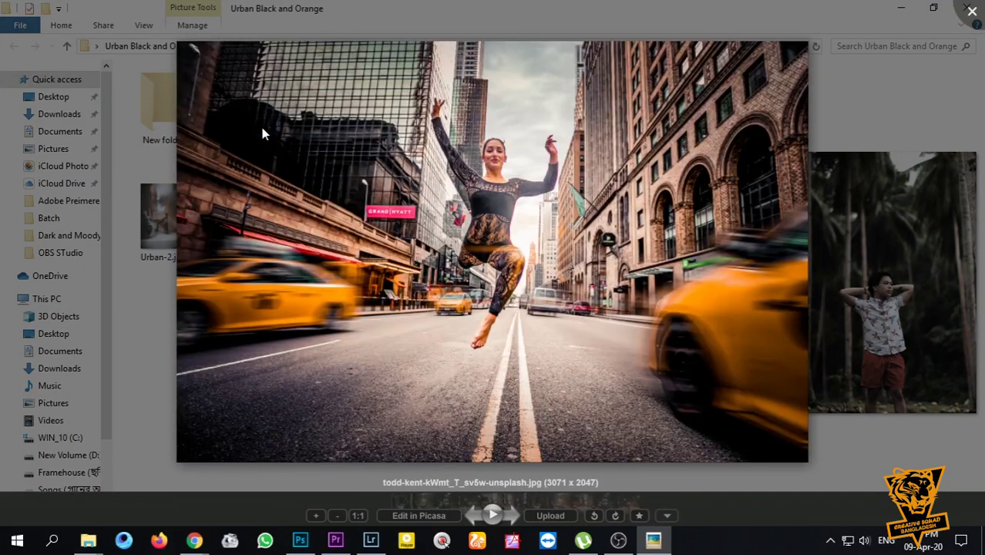
{"action": "key", "text": "Right"}
{"action": "key", "text": "Right"}
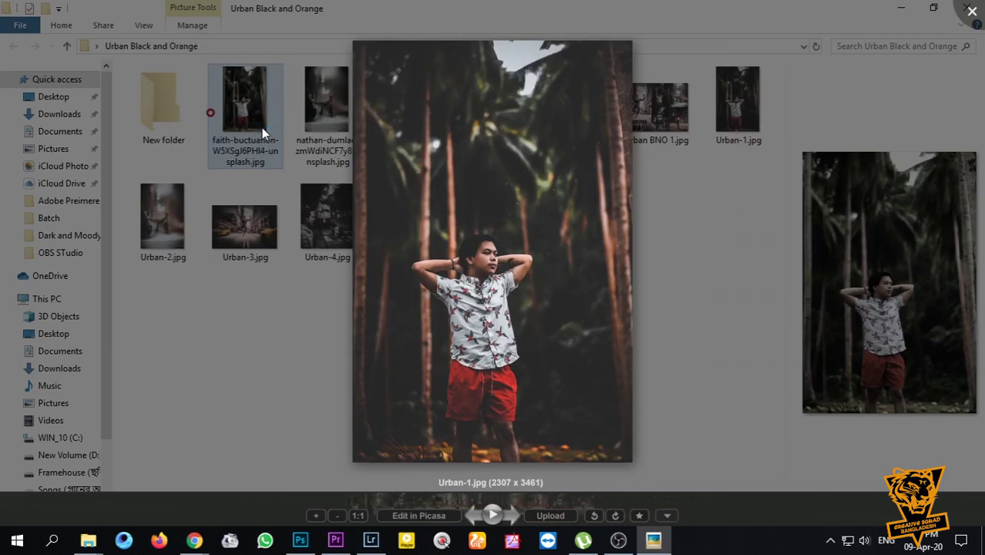
{"action": "key", "text": "Right"}
{"action": "key", "text": "Right"}
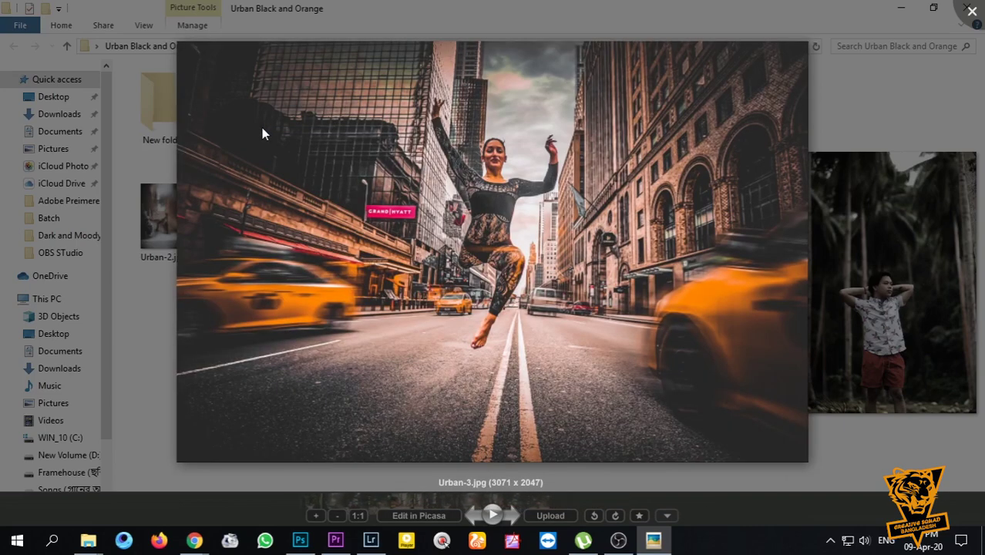
{"action": "key", "text": "Right"}
{"action": "key", "text": "Right"}
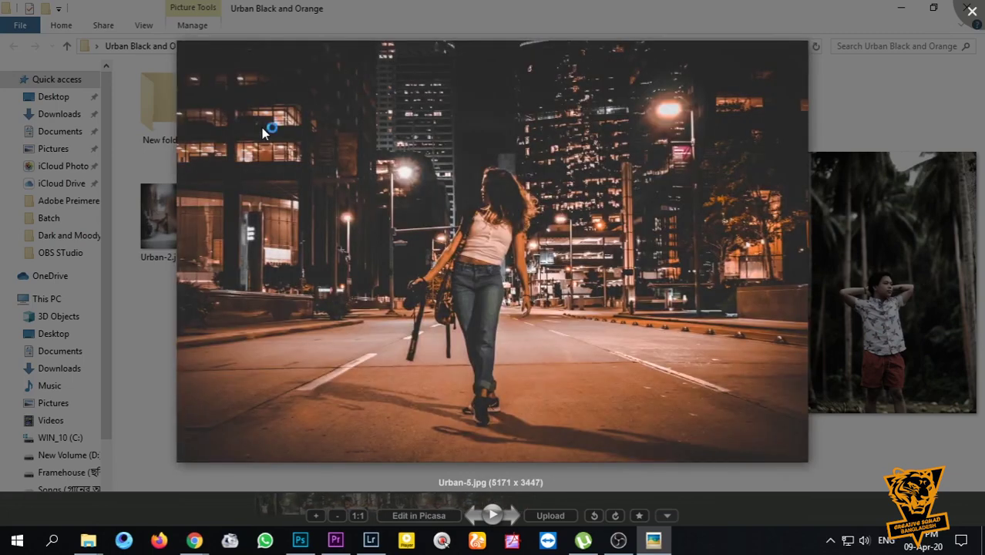
{"action": "left_click", "coordinate": [972, 11]}
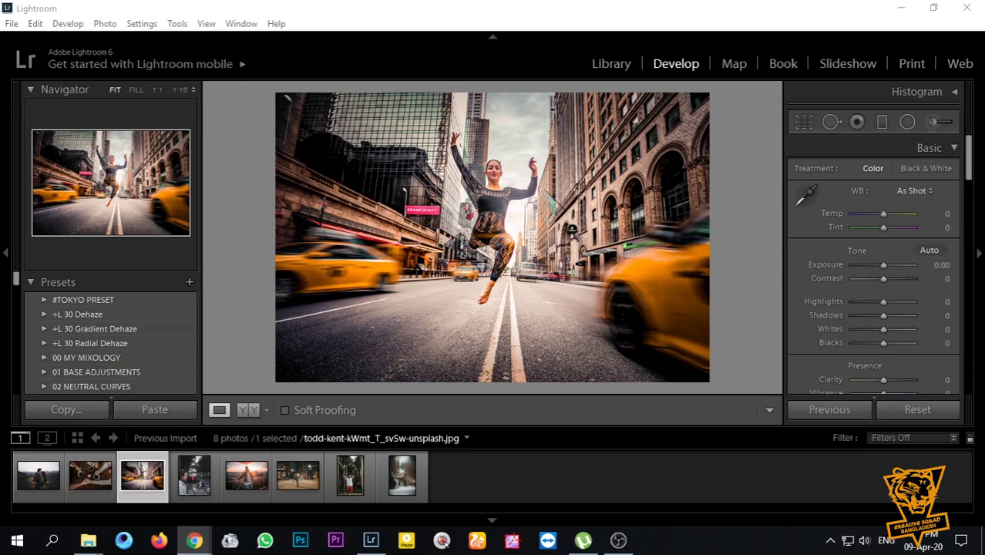
Set Exposure to -0.30, Contrast to +70 and Highlights to -40 in the Basic panel.
{"action": "left_click", "coordinate": [941, 267]}
{"action": "key", "text": "BackSpace"}
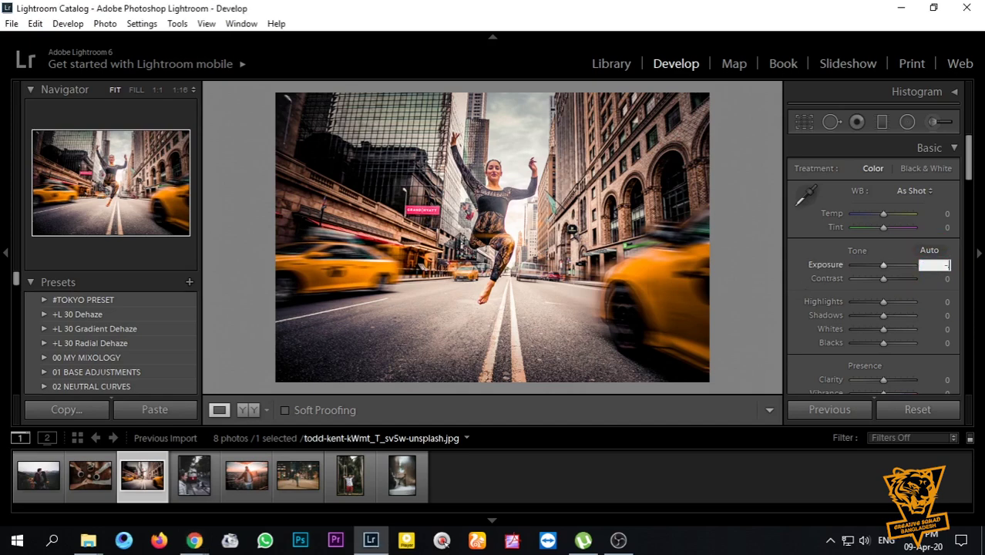
{"action": "type", "text": ".30"}
{"action": "key", "text": "Return"}
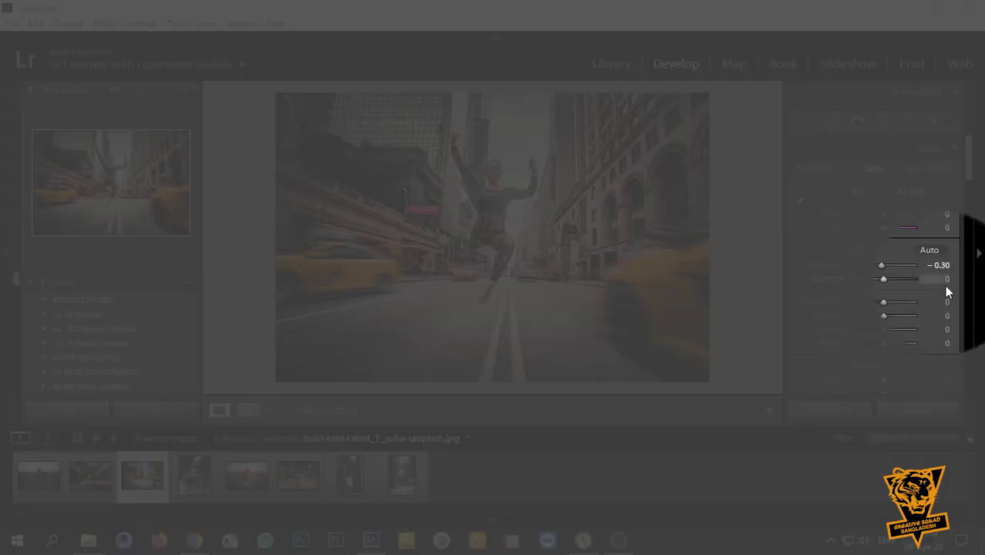
{"action": "left_click", "coordinate": [942, 280]}
{"action": "type", "text": ".700"}
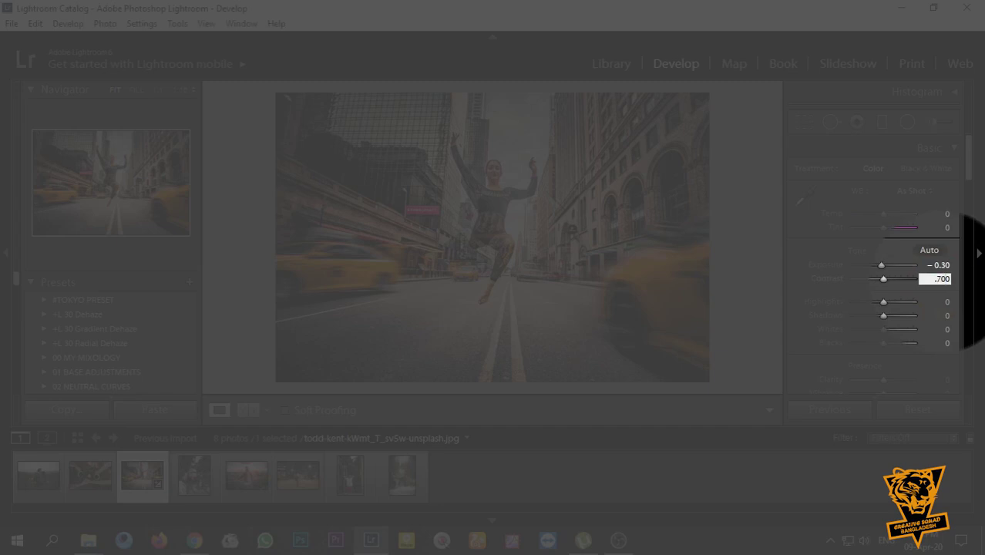
{"action": "key", "text": "BackSpace"}
{"action": "key", "text": "BackSpace"}
{"action": "key", "text": "Return"}
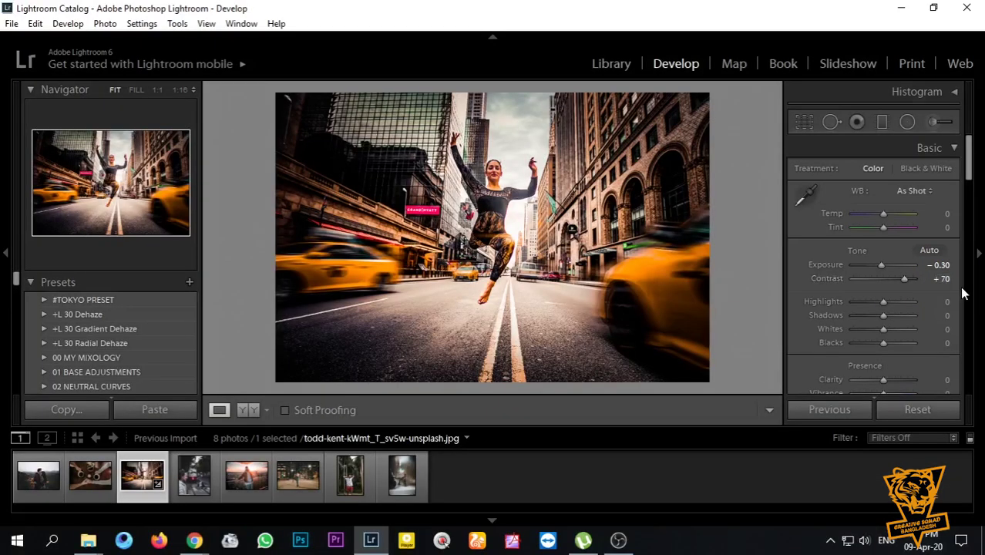
{"action": "left_click", "coordinate": [934, 301]}
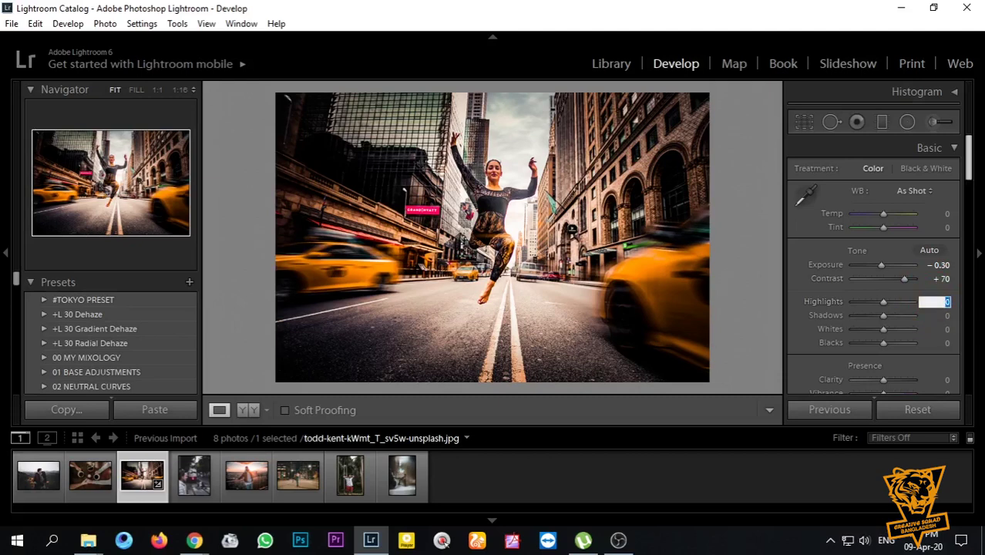
{"action": "type", "text": "-40"}
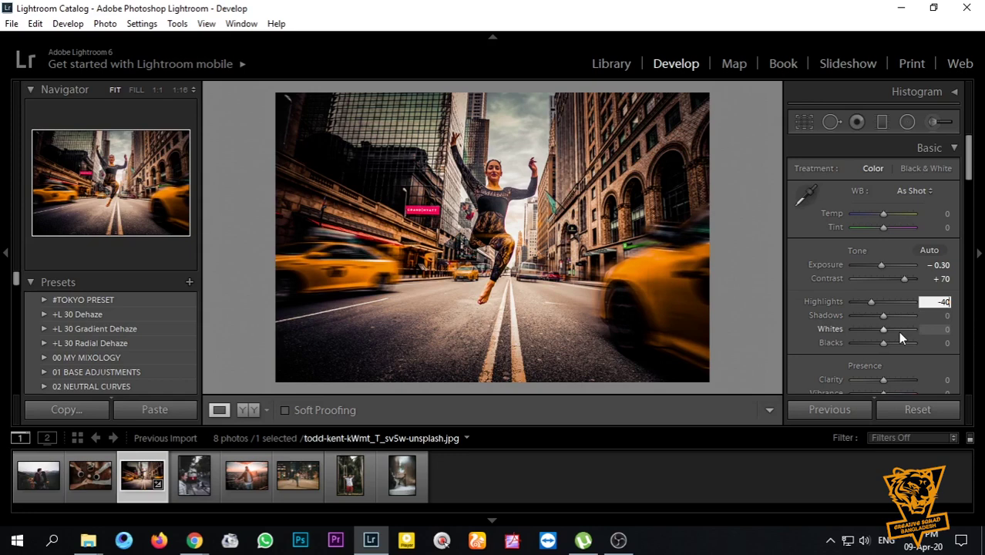
Set Shadows to +25, Whites to -70 and Blacks to +20.
{"action": "left_click", "coordinate": [942, 317]}
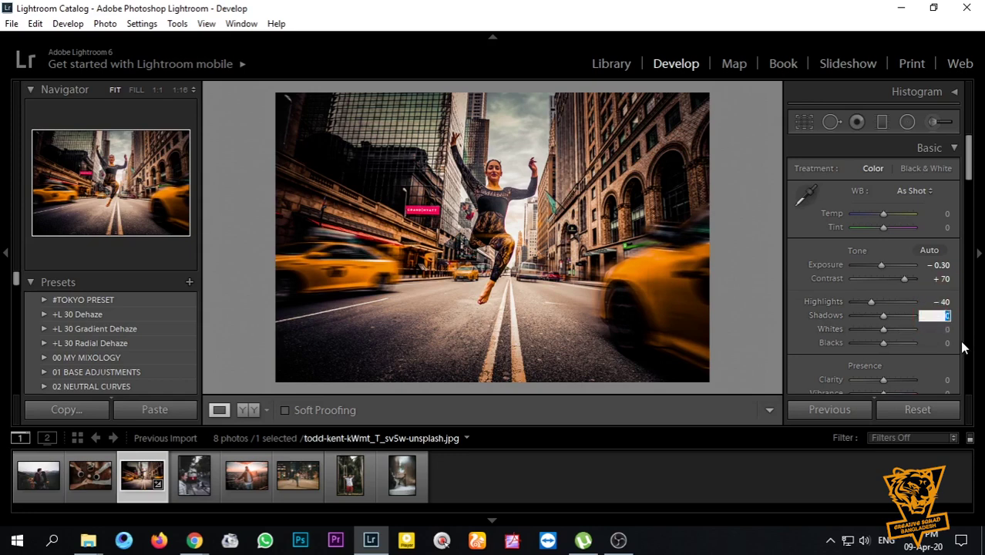
{"action": "type", "text": "25"}
{"action": "key", "text": "Return"}
{"action": "key", "text": "Return"}
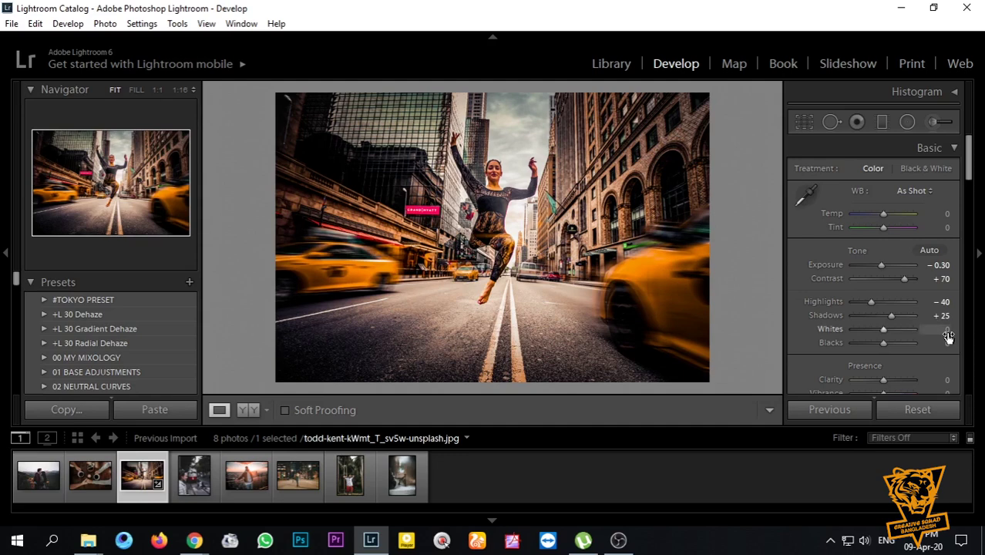
{"action": "left_click", "coordinate": [947, 329]}
{"action": "type", "text": "-70"}
{"action": "key", "text": "Return"}
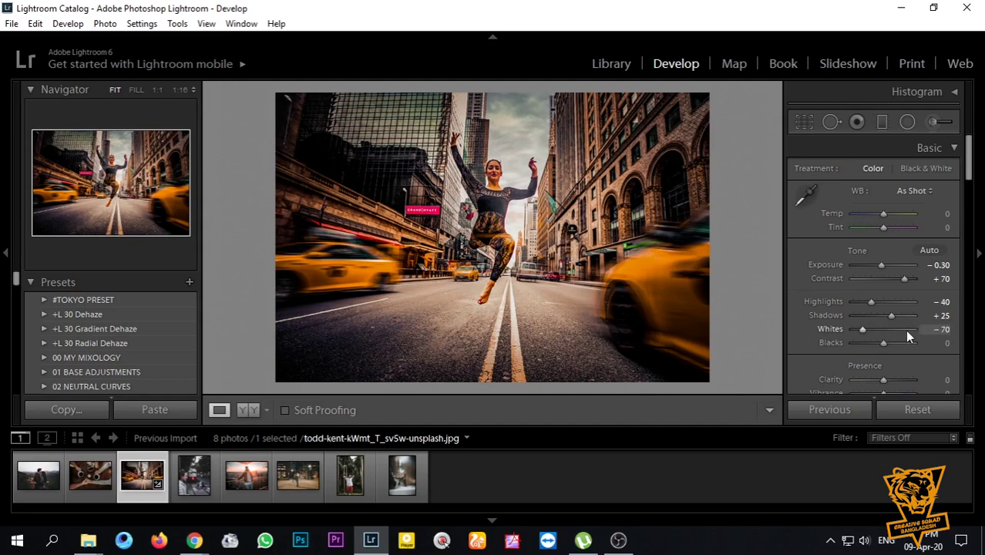
{"action": "left_click", "coordinate": [942, 343]}
{"action": "type", "text": "20"}
Raise the tone curve's black endpoint to fade the shadows.
{"action": "scroll", "coordinate": [789, 349], "scroll_direction": "down", "scroll_amount": 2}
{"action": "scroll", "coordinate": [790, 347], "scroll_direction": "down", "scroll_amount": 2}
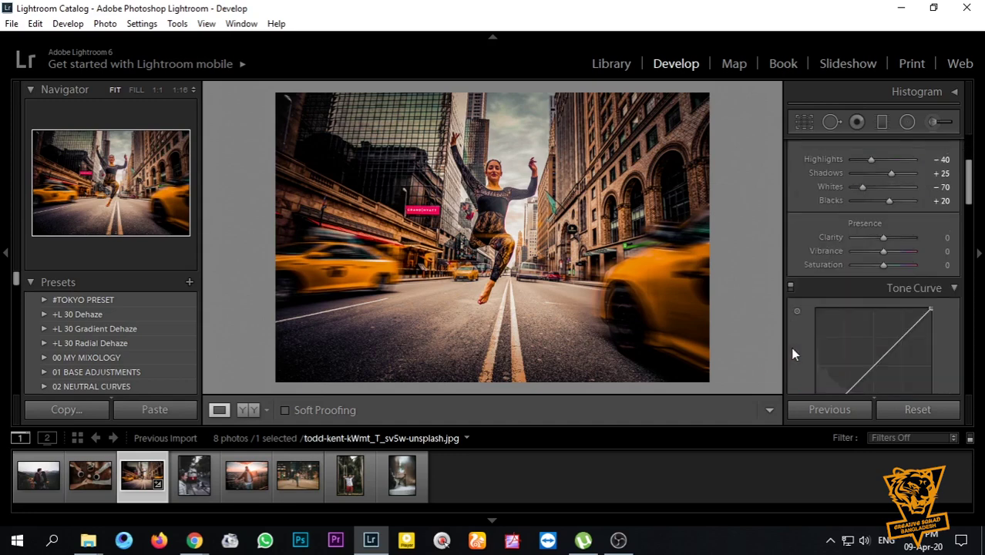
{"action": "scroll", "coordinate": [790, 347], "scroll_direction": "down", "scroll_amount": 2}
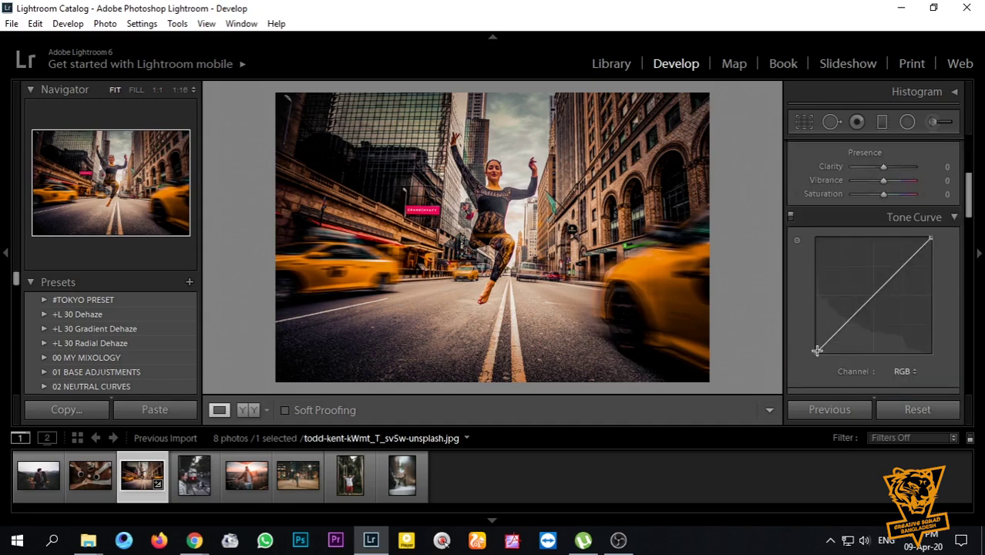
{"action": "scroll", "coordinate": [818, 351], "scroll_direction": "down", "scroll_amount": 2}
{"action": "left_click", "coordinate": [810, 283]}
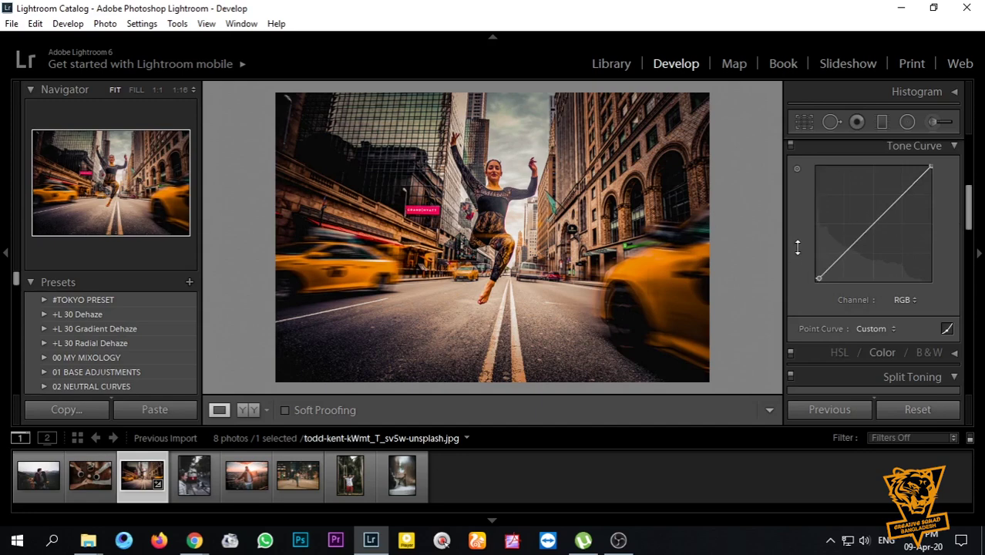
{"action": "left_click_drag", "start_coordinate": [818, 278], "coordinate": [815, 263]}
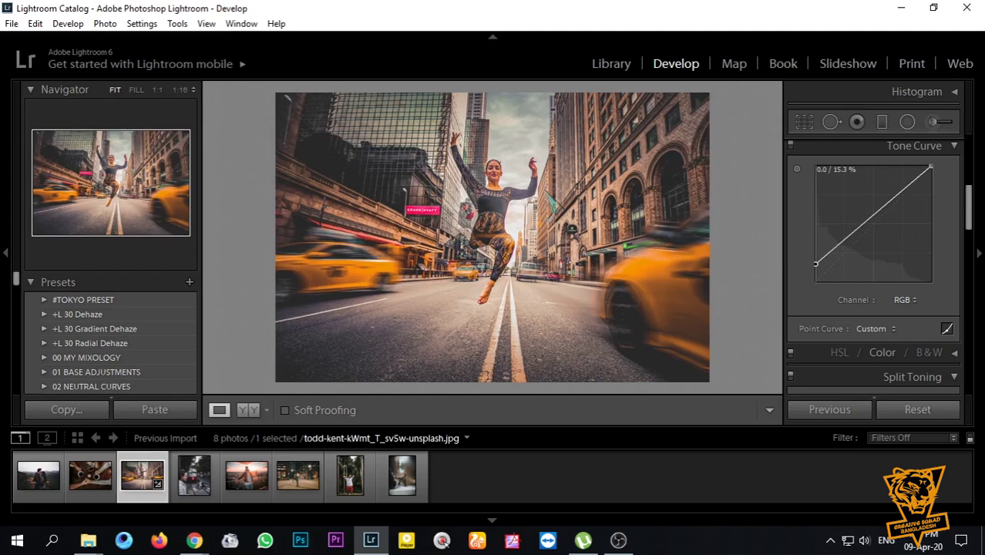
Add shadow and midtone points to the curve, nudging the shadow point slightly lower.
{"action": "left_click", "coordinate": [846, 238]}
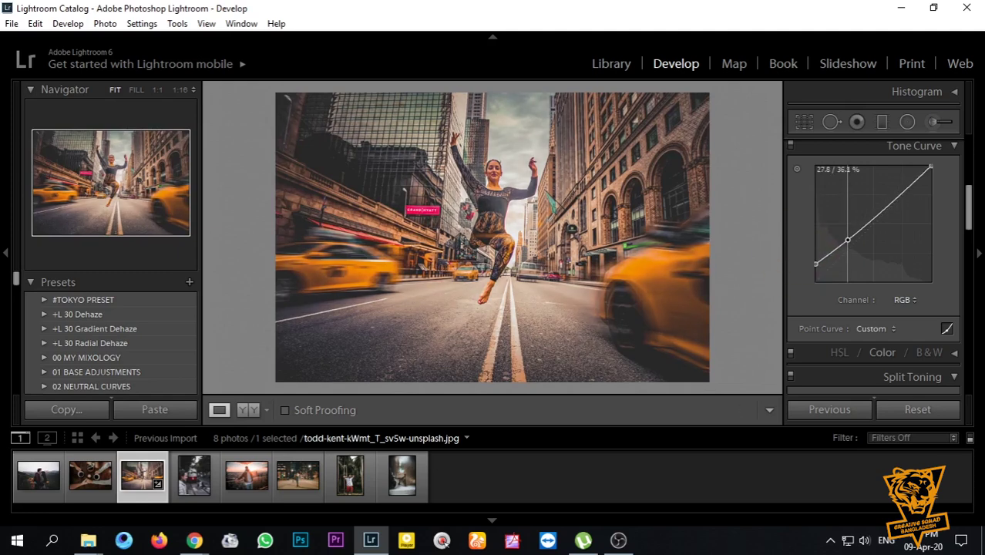
{"action": "left_click_drag", "start_coordinate": [846, 239], "coordinate": [848, 243]}
{"action": "left_click", "coordinate": [878, 213]}
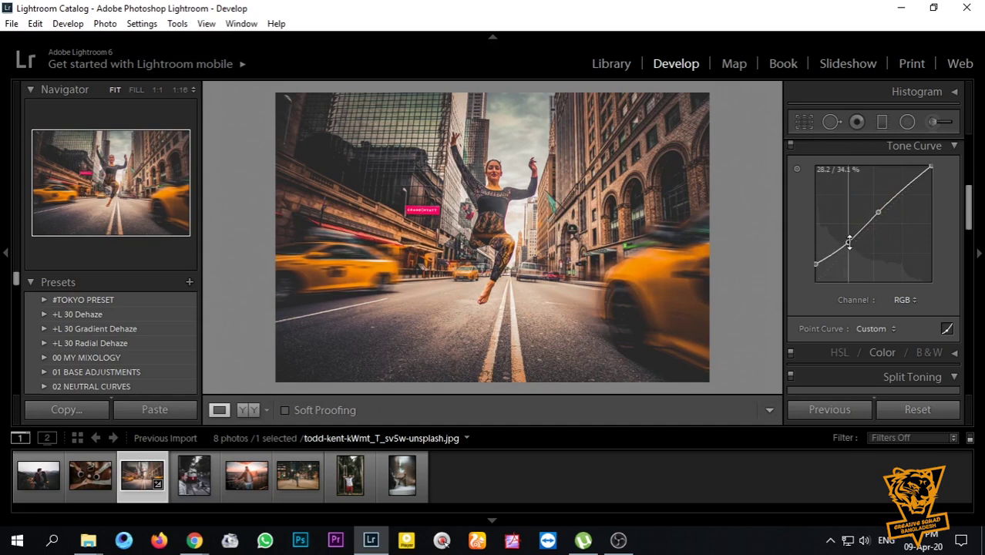
{"action": "left_click_drag", "start_coordinate": [848, 242], "coordinate": [847, 244]}
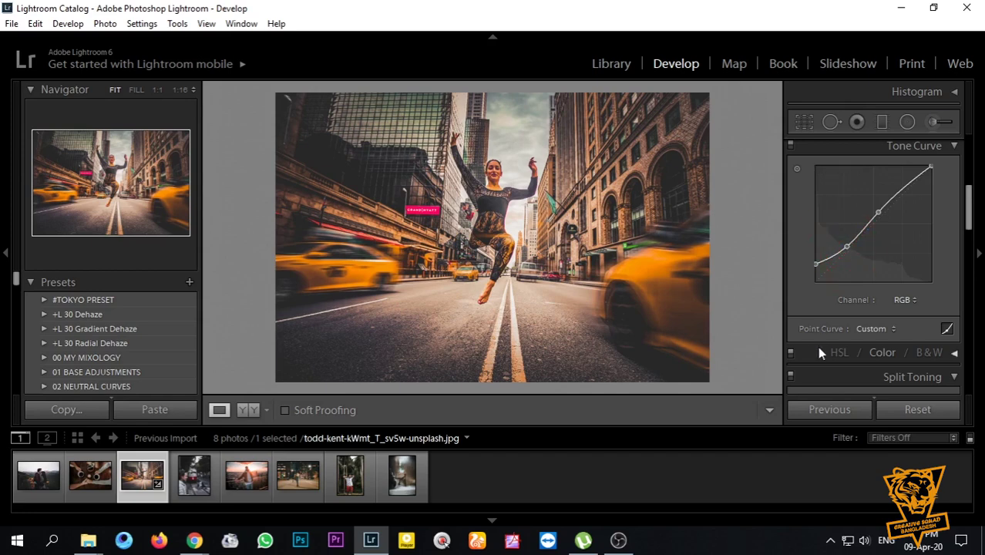
{"action": "left_click", "coordinate": [953, 145]}
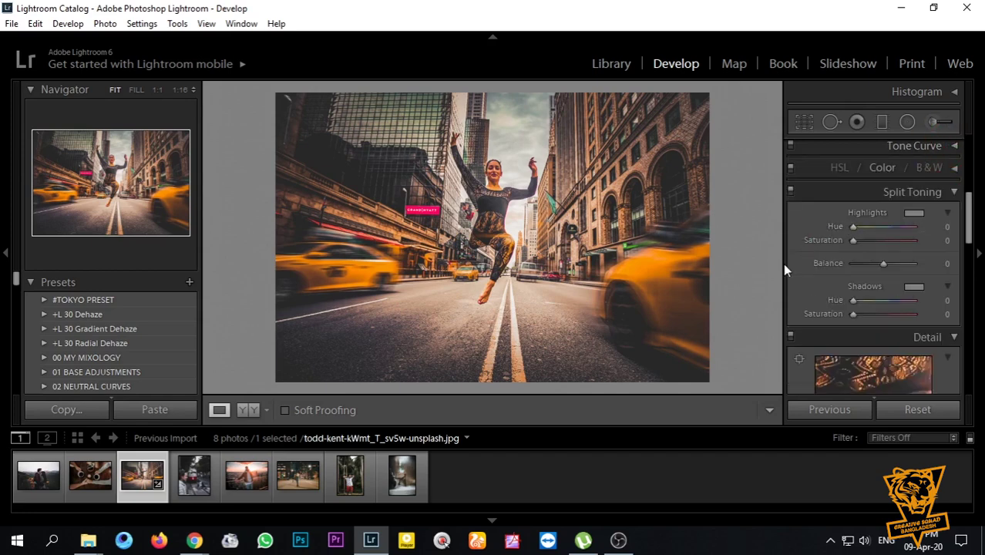
Set Vibrance to +30 in the Presence section.
{"action": "scroll", "coordinate": [799, 254], "scroll_direction": "up", "scroll_amount": 3}
{"action": "scroll", "coordinate": [801, 249], "scroll_direction": "up", "scroll_amount": 2}
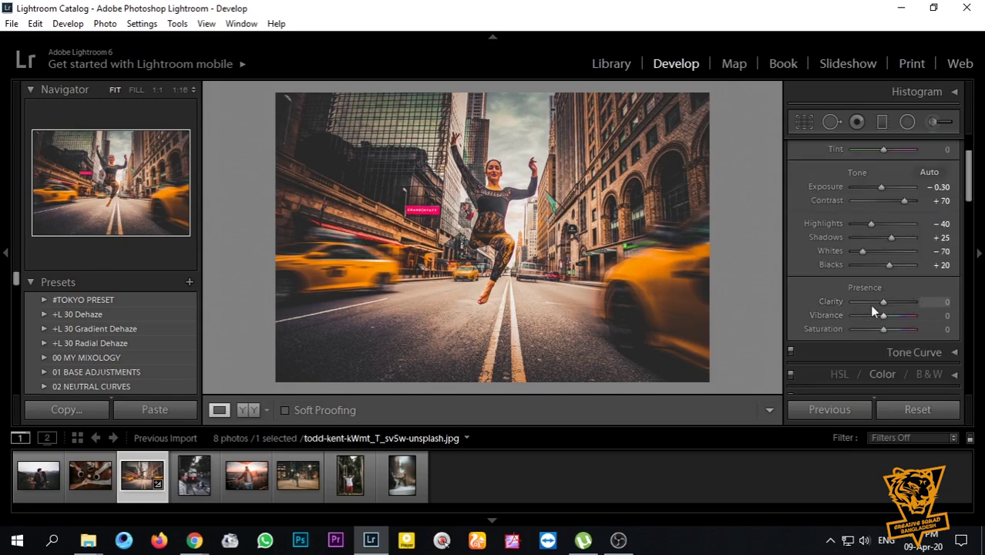
{"action": "scroll", "coordinate": [836, 202], "scroll_direction": "up", "scroll_amount": 3}
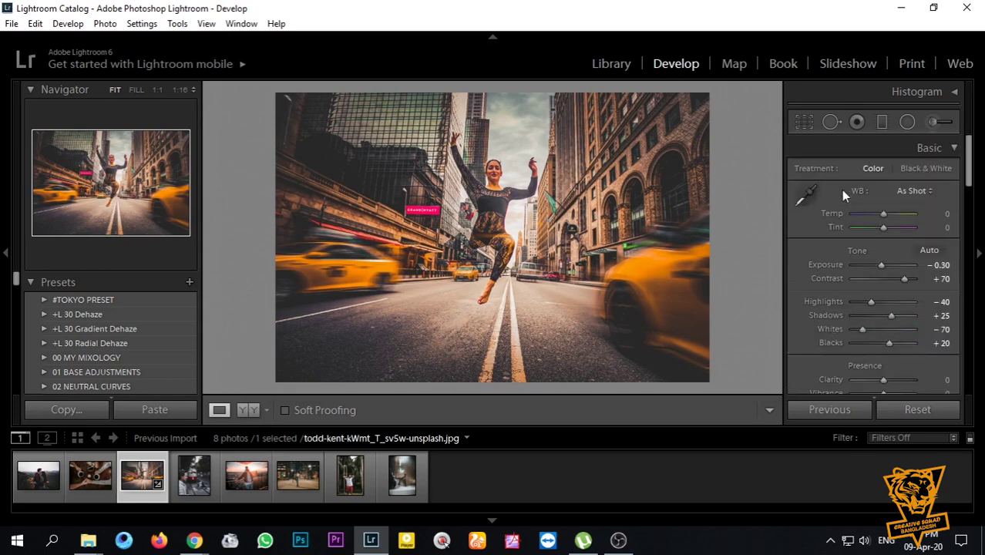
{"action": "right_click", "coordinate": [939, 212]}
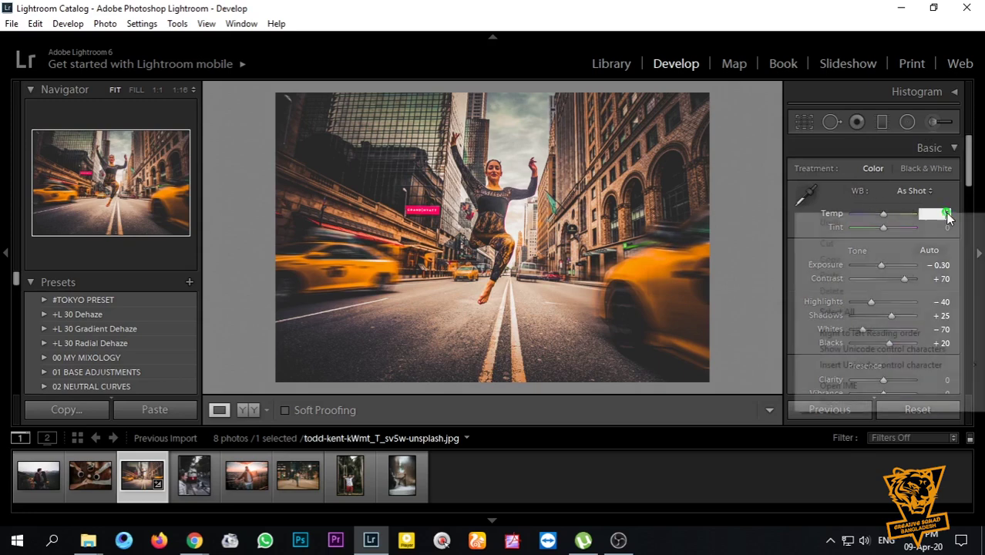
{"action": "left_click", "coordinate": [776, 200]}
{"action": "scroll", "coordinate": [809, 320], "scroll_direction": "down", "scroll_amount": 3}
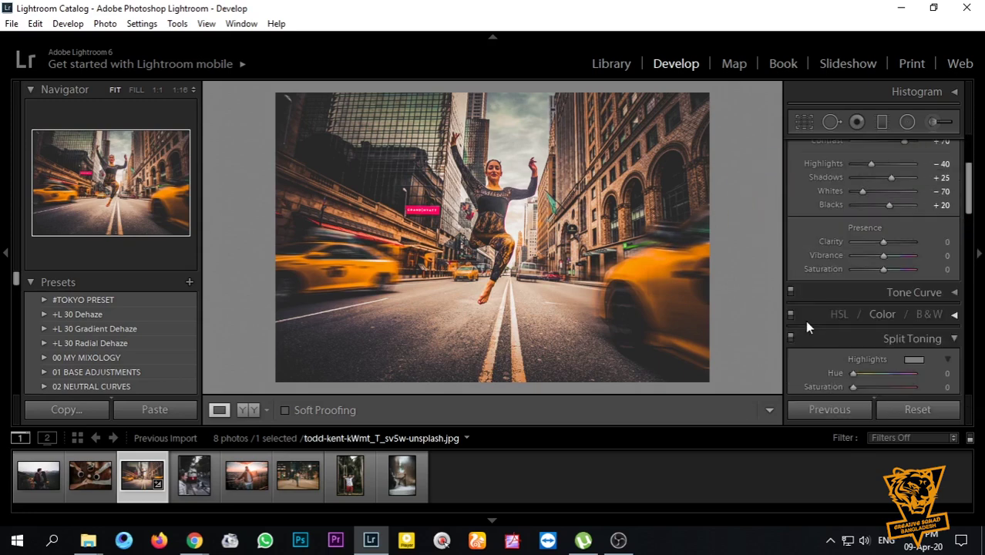
{"action": "right_click", "coordinate": [942, 255]}
{"action": "left_click", "coordinate": [906, 258]}
{"action": "type", "text": "30"}
{"action": "key", "text": "Return"}
Set Saturation to +20.
{"action": "left_click", "coordinate": [943, 271]}
{"action": "type", "text": "20"}
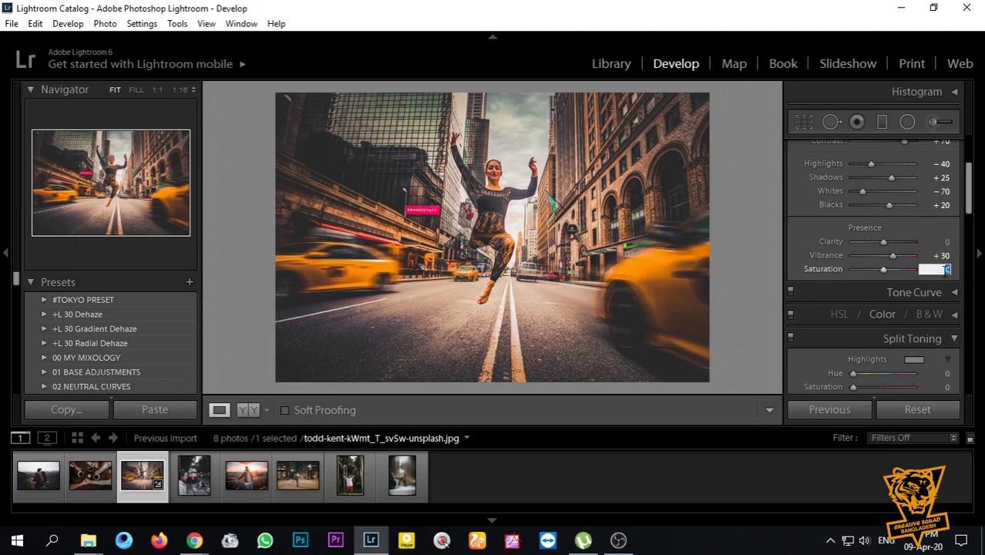
{"action": "key", "text": "Return"}
{"action": "scroll", "coordinate": [792, 231], "scroll_direction": "up", "scroll_amount": 2}
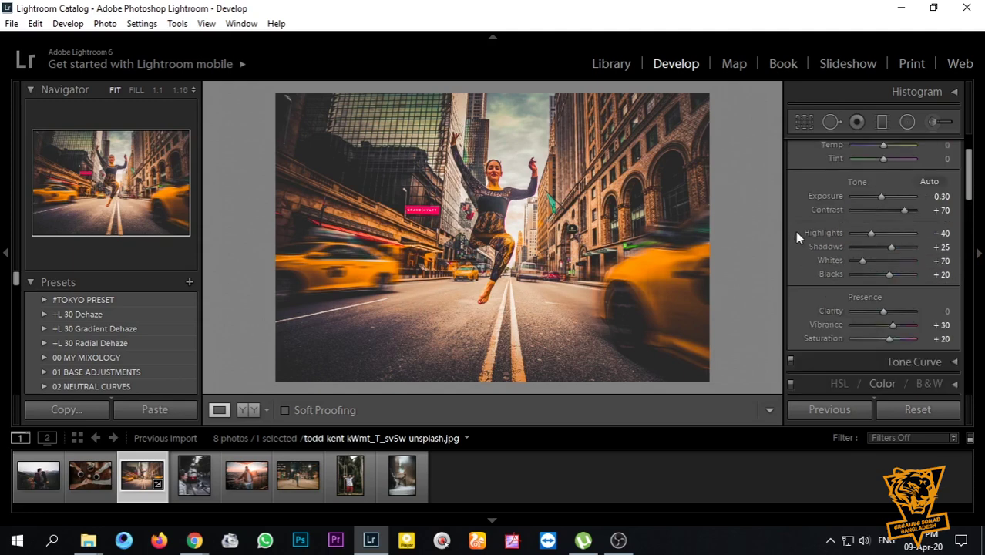
{"action": "scroll", "coordinate": [795, 231], "scroll_direction": "up", "scroll_amount": 2}
In HSL/Color, set Red saturation to -20 and Red luminance to -10.
{"action": "left_click", "coordinate": [942, 154]}
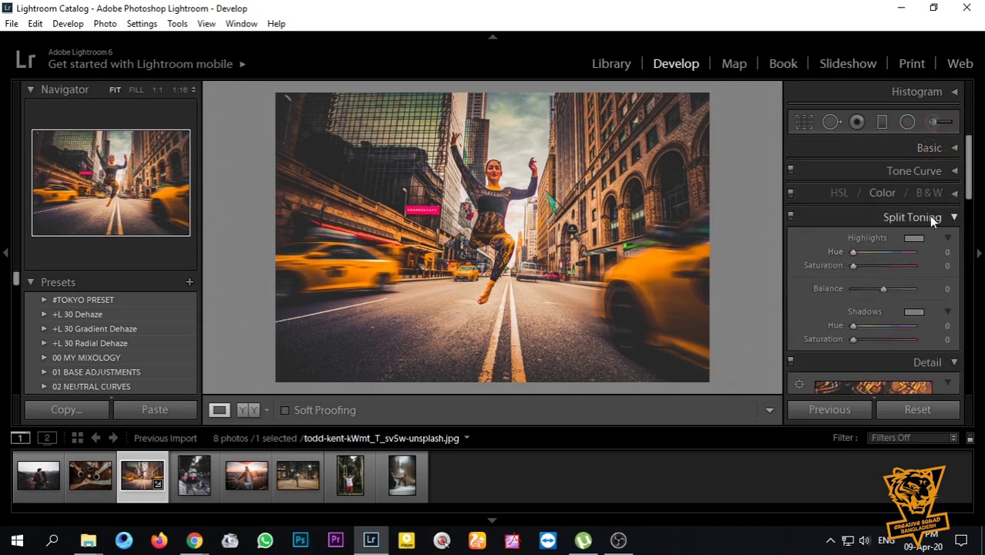
{"action": "left_click", "coordinate": [929, 216]}
{"action": "left_click", "coordinate": [882, 192]}
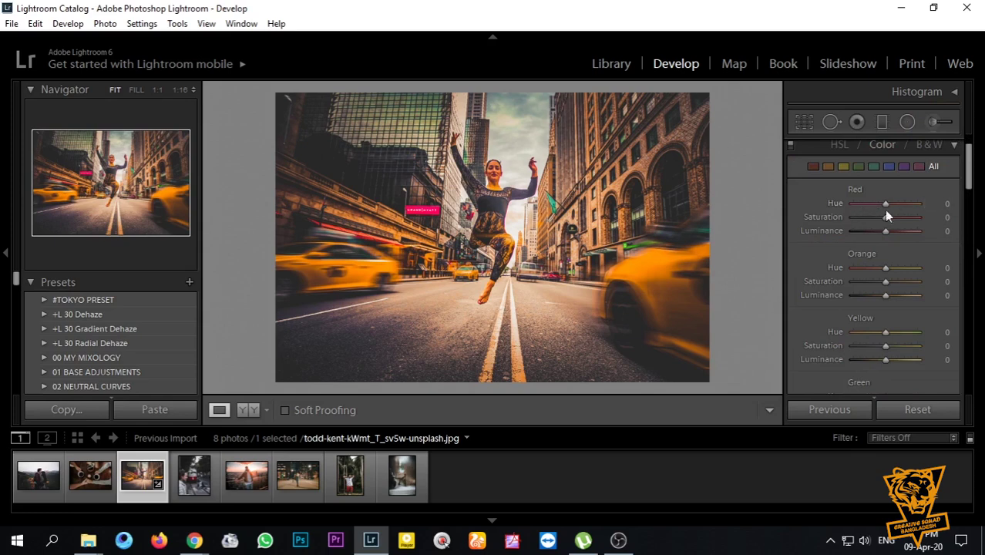
{"action": "left_click", "coordinate": [943, 216]}
{"action": "type", "text": "-20"}
{"action": "key", "text": "Return"}
{"action": "left_click", "coordinate": [948, 231]}
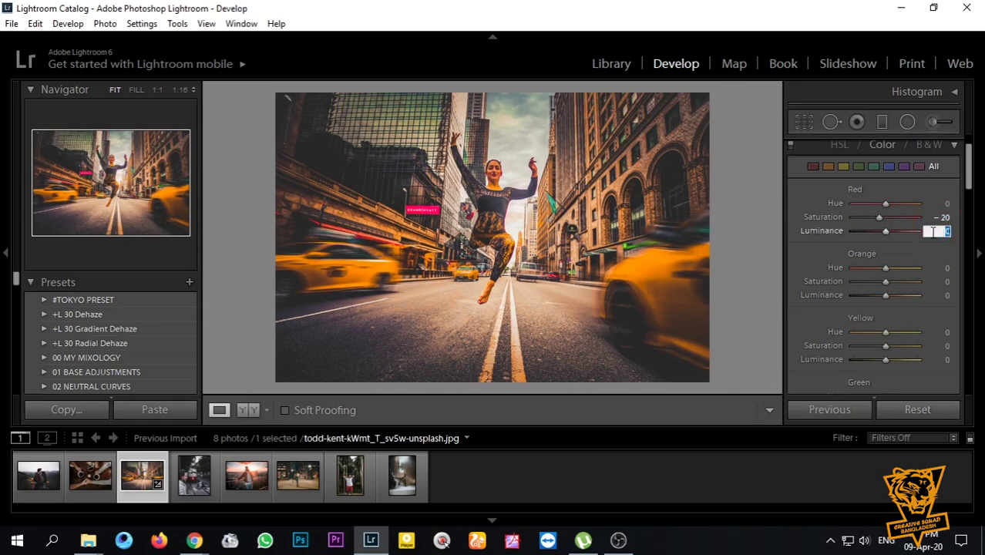
{"action": "type", "text": "-10"}
{"action": "key", "text": "Return"}
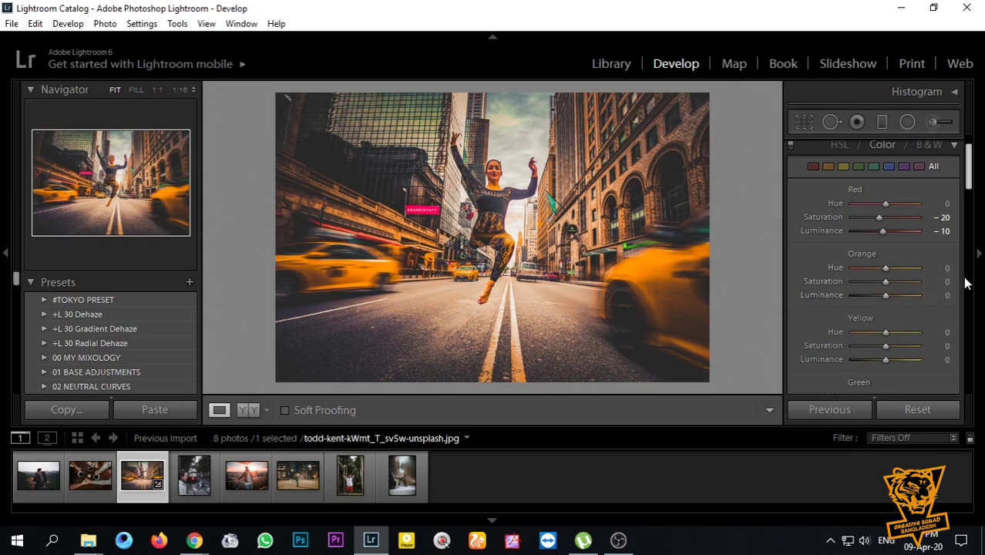
Set Orange hue -10, saturation -30 and luminance +10.
{"action": "left_click", "coordinate": [945, 268]}
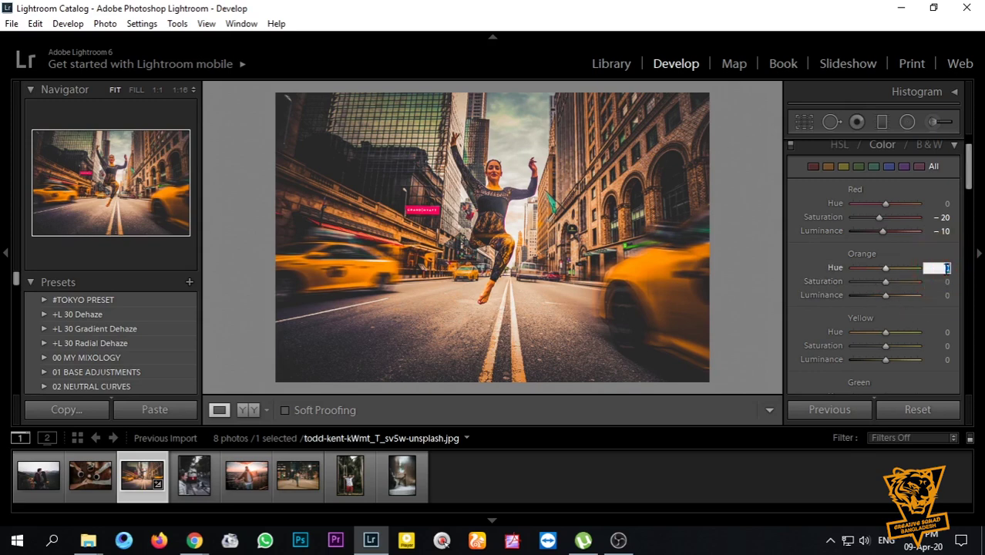
{"action": "type", "text": "-10"}
{"action": "key", "text": "Return"}
{"action": "left_click", "coordinate": [949, 281]}
{"action": "type", "text": "-30"}
{"action": "key", "text": "Return"}
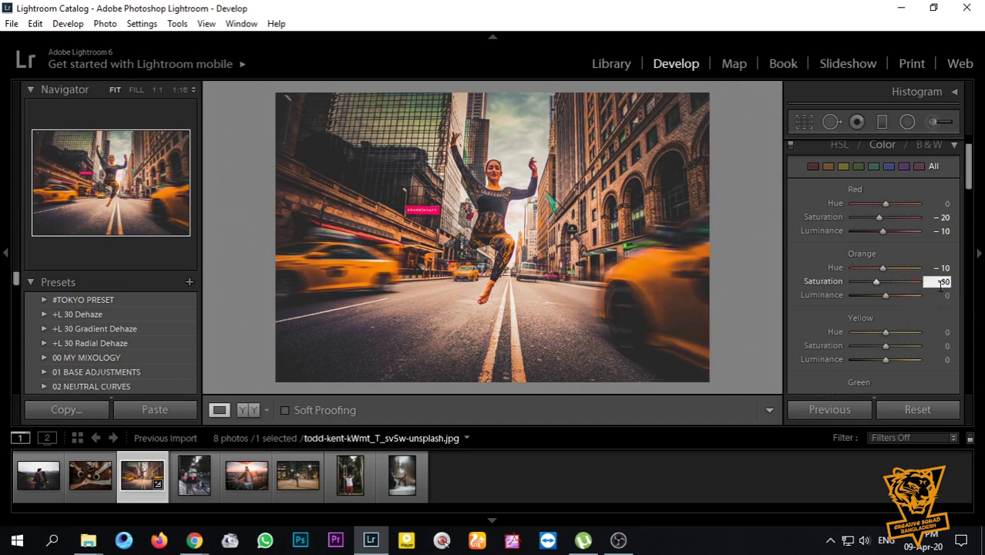
{"action": "key", "text": "Tab"}
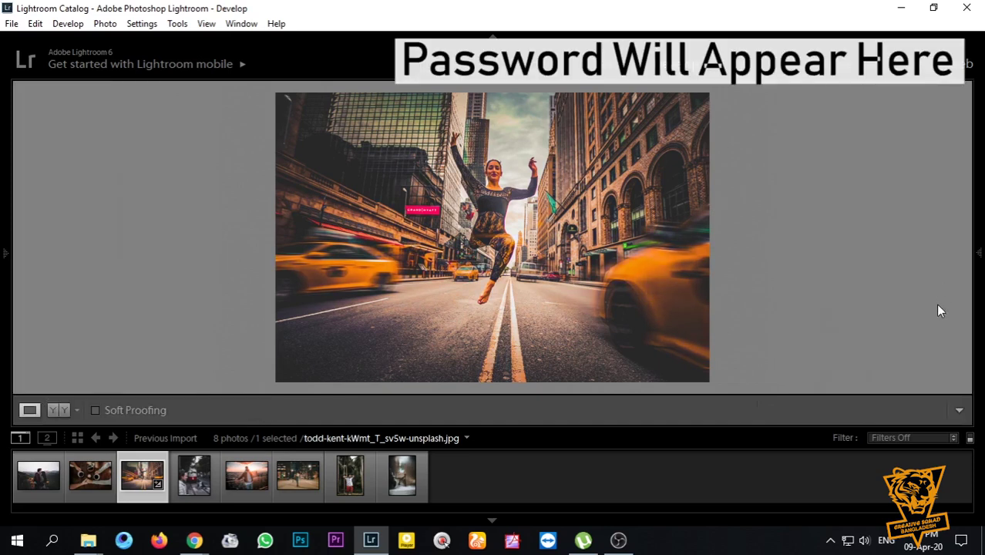
{"action": "key", "text": "Tab"}
{"action": "left_click", "coordinate": [938, 296]}
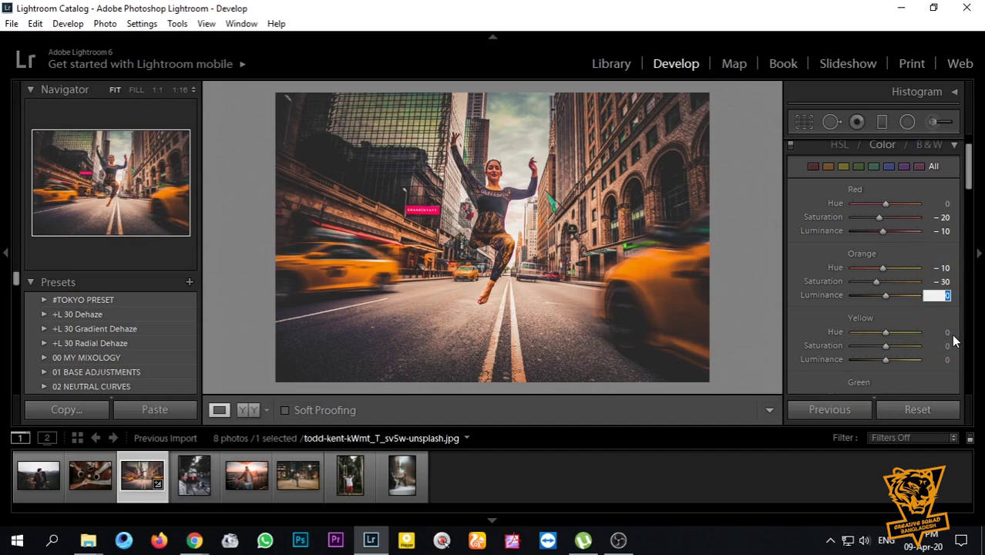
{"action": "type", "text": "10"}
{"action": "key", "text": "Return"}
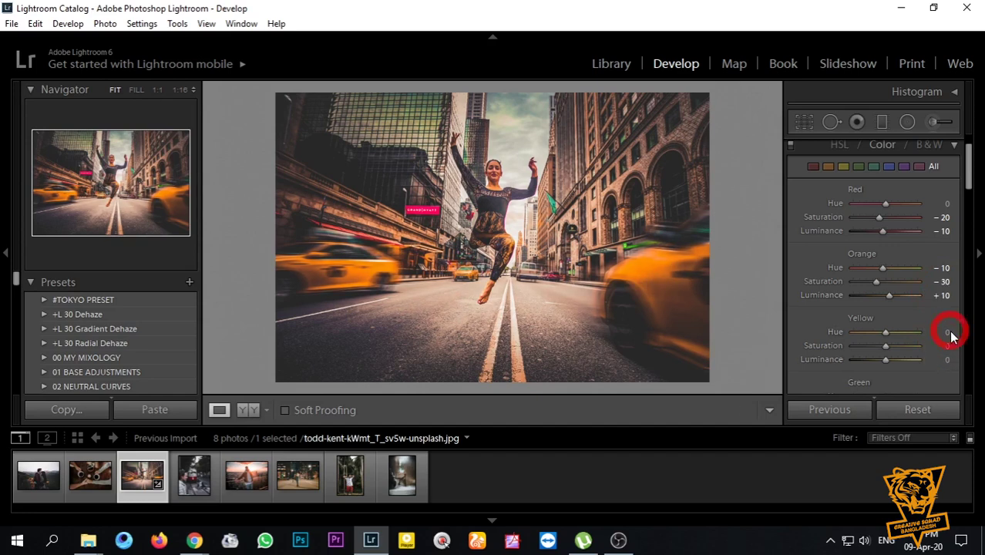
Set Yellow hue -100, saturation +30 and luminance +30.
{"action": "left_click", "coordinate": [947, 332]}
{"action": "type", "text": "-"}
{"action": "type", "text": "1"}
{"action": "type", "text": "00"}
{"action": "key", "text": "Return"}
{"action": "left_click", "coordinate": [948, 346]}
{"action": "type", "text": "30"}
{"action": "key", "text": "Tab"}
{"action": "type", "text": "30"}
{"action": "key", "text": "Tab"}
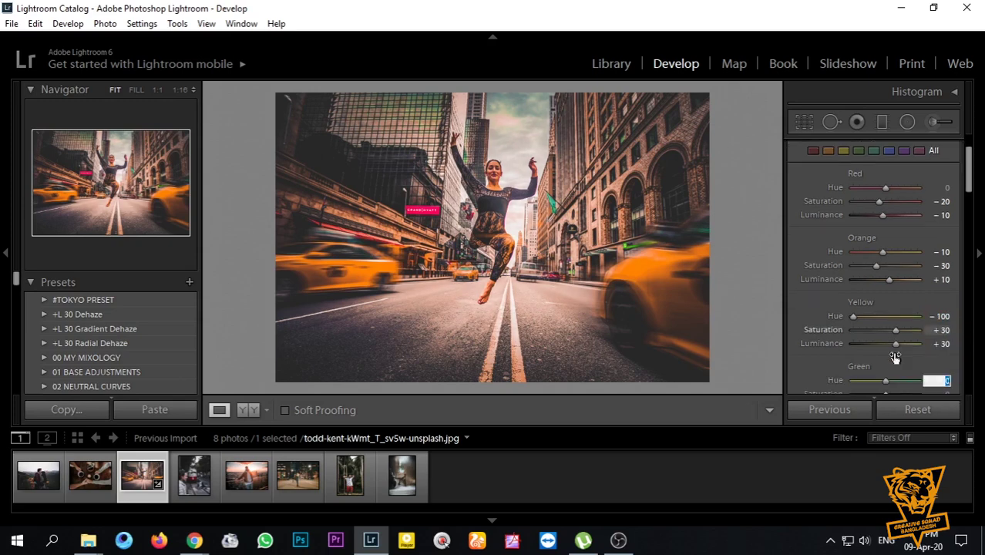
Keep Green hue at 0 and drop Green and Aqua saturation to -100.
{"action": "type", "text": "-100"}
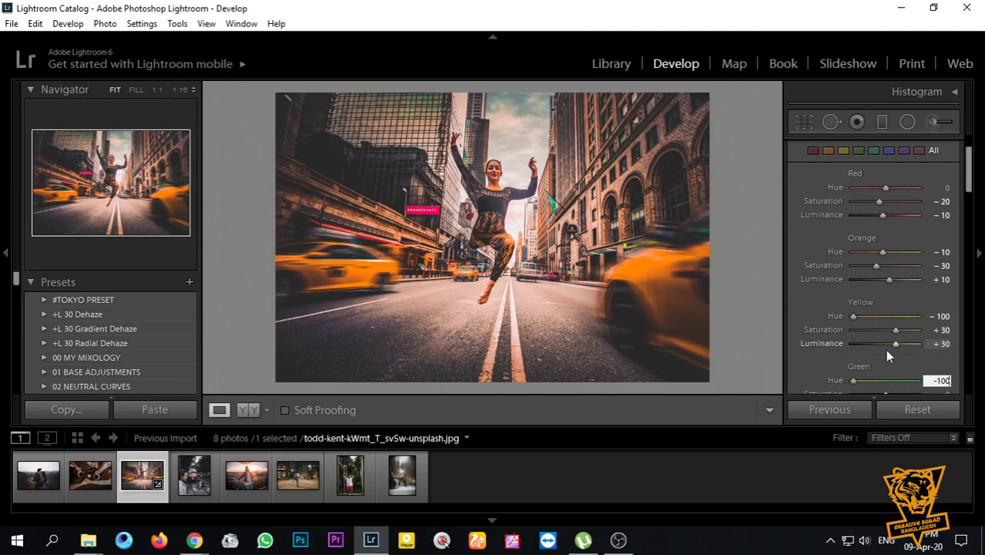
{"action": "scroll", "coordinate": [840, 362], "scroll_direction": "down", "scroll_amount": 2}
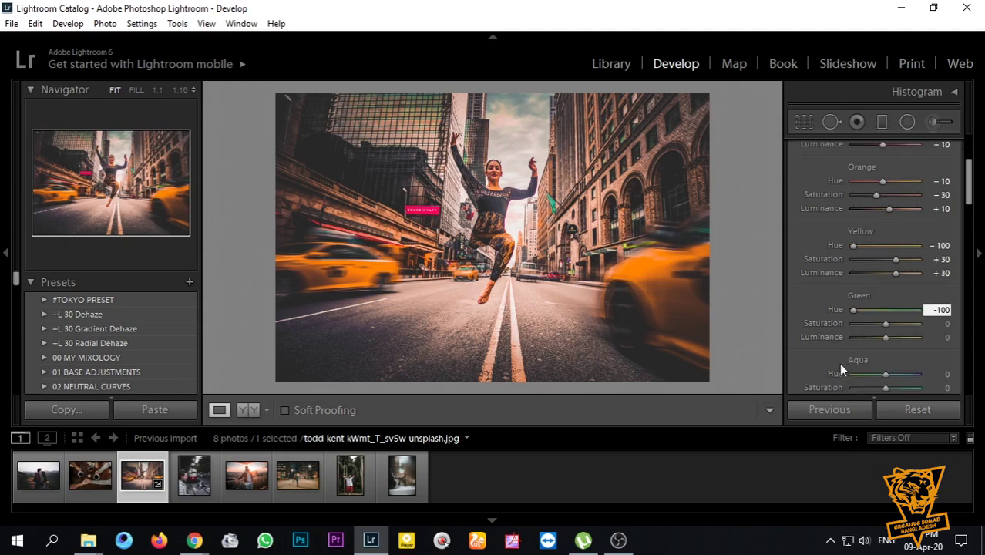
{"action": "left_click_drag", "start_coordinate": [927, 313], "coordinate": [972, 322]}
{"action": "type", "text": "0"}
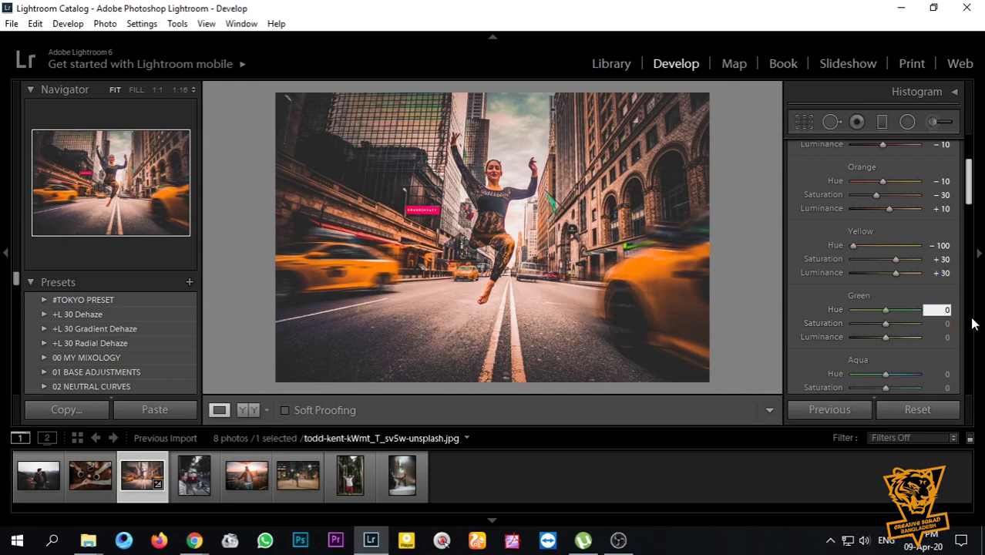
{"action": "key", "text": "Tab"}
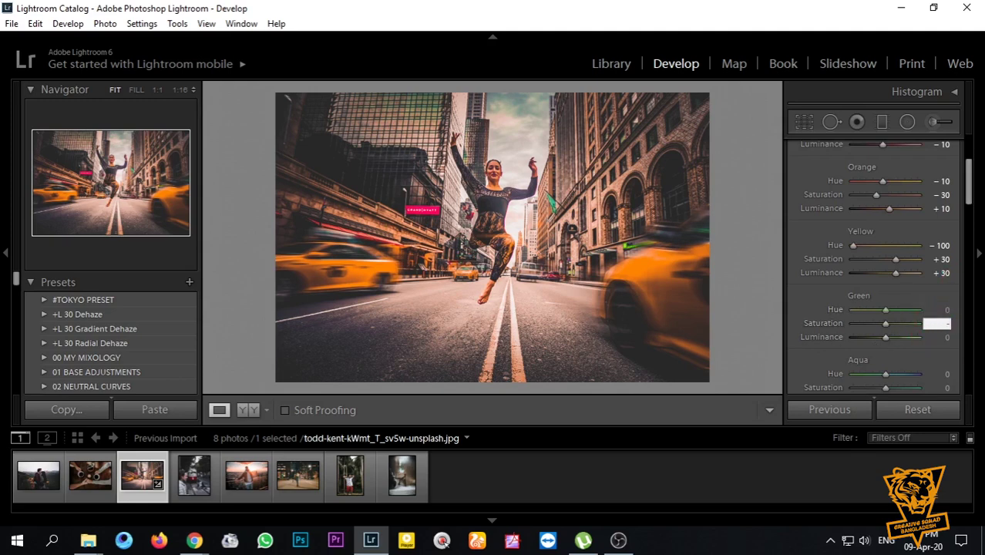
{"action": "type", "text": "-100"}
{"action": "left_click", "coordinate": [941, 387]}
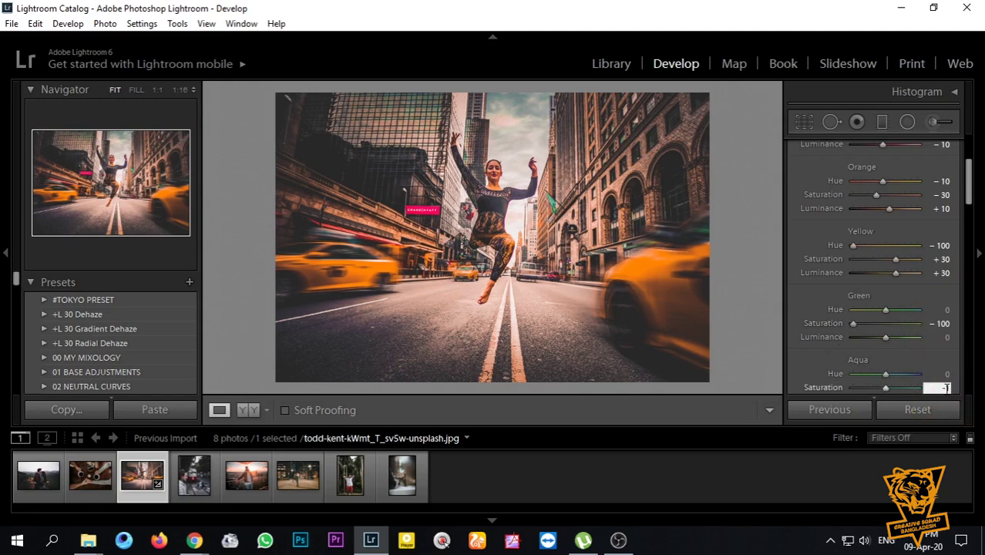
{"action": "type", "text": "-100"}
Drop Blue, Purple and Magenta saturation to -100.
{"action": "scroll", "coordinate": [828, 384], "scroll_direction": "down", "scroll_amount": 3}
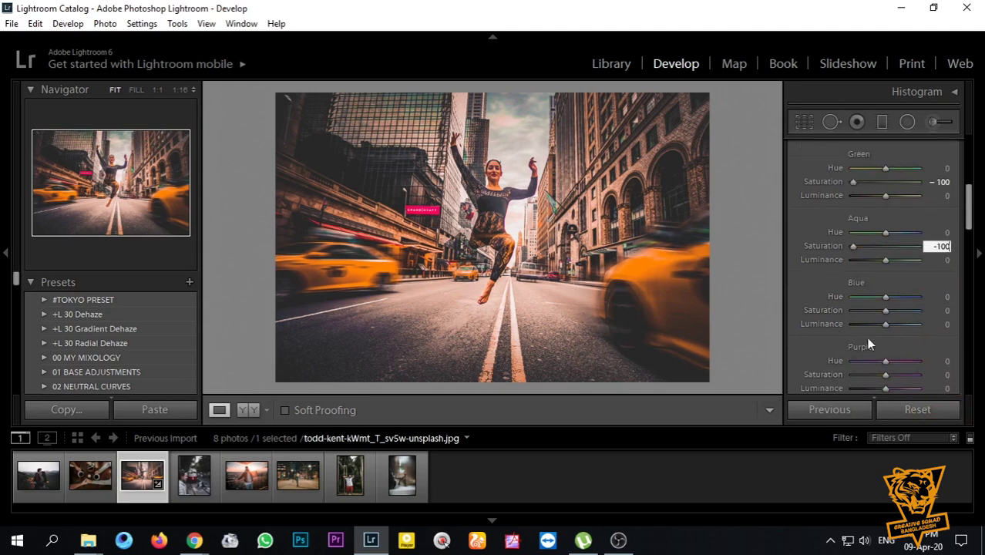
{"action": "left_click", "coordinate": [939, 310]}
{"action": "type", "text": "-"}
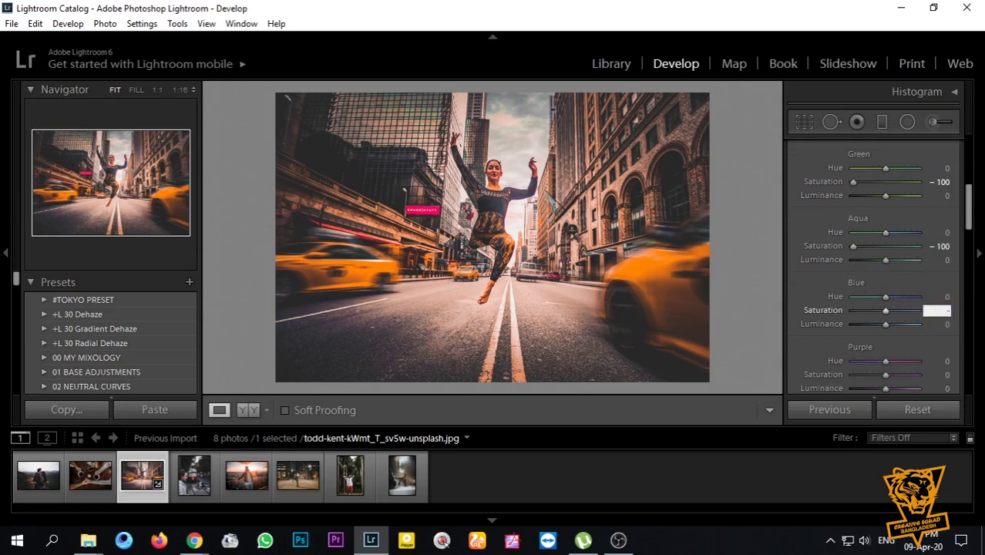
{"action": "type", "text": "100"}
{"action": "scroll", "coordinate": [837, 313], "scroll_direction": "down", "scroll_amount": 3}
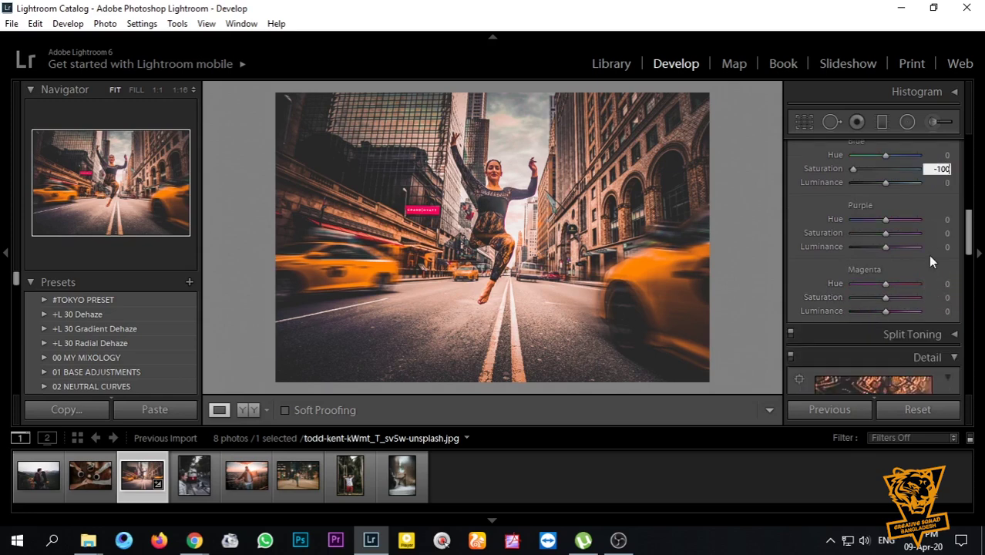
{"action": "left_click", "coordinate": [947, 233]}
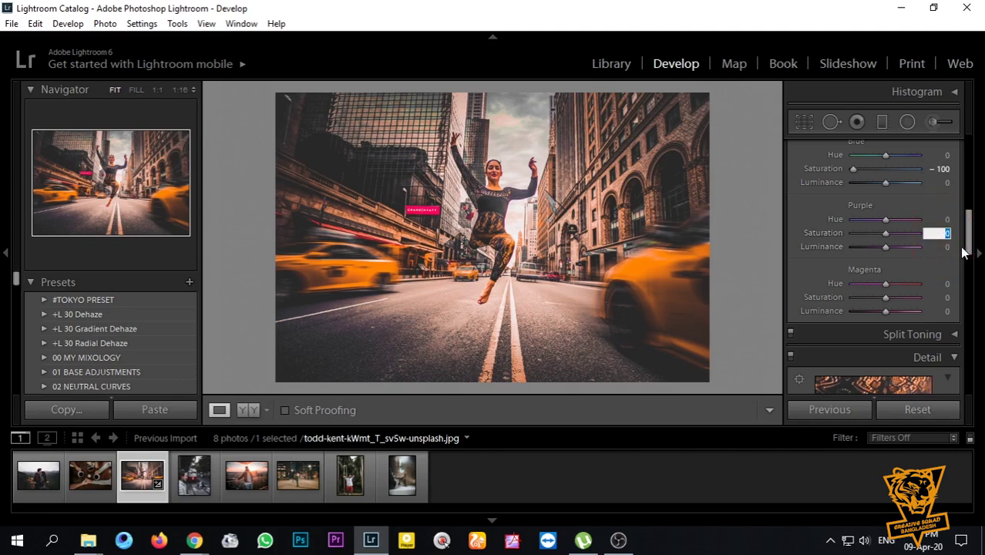
{"action": "type", "text": "-100"}
{"action": "key", "text": "Tab"}
{"action": "type", "text": "-1"}
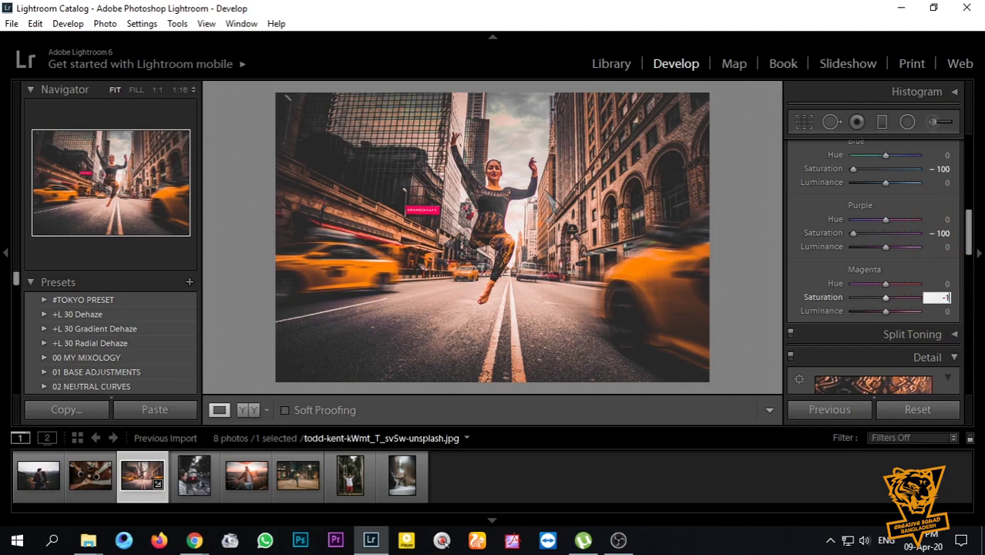
{"action": "type", "text": "00"}
{"action": "scroll", "coordinate": [818, 278], "scroll_direction": "down", "scroll_amount": 2}
{"action": "left_click", "coordinate": [794, 231]}
Collapse HSL and set the Detail panel's Sharpening Amount to 15.
{"action": "scroll", "coordinate": [810, 247], "scroll_direction": "down", "scroll_amount": 2}
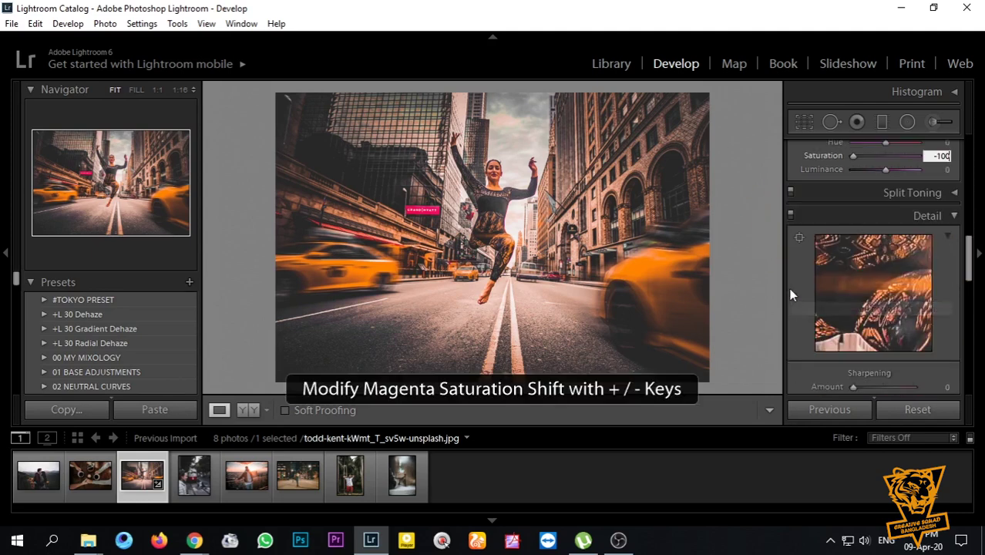
{"action": "scroll", "coordinate": [825, 256], "scroll_direction": "up", "scroll_amount": 3}
{"action": "scroll", "coordinate": [825, 256], "scroll_direction": "up", "scroll_amount": 6}
{"action": "scroll", "coordinate": [840, 258], "scroll_direction": "up", "scroll_amount": 5}
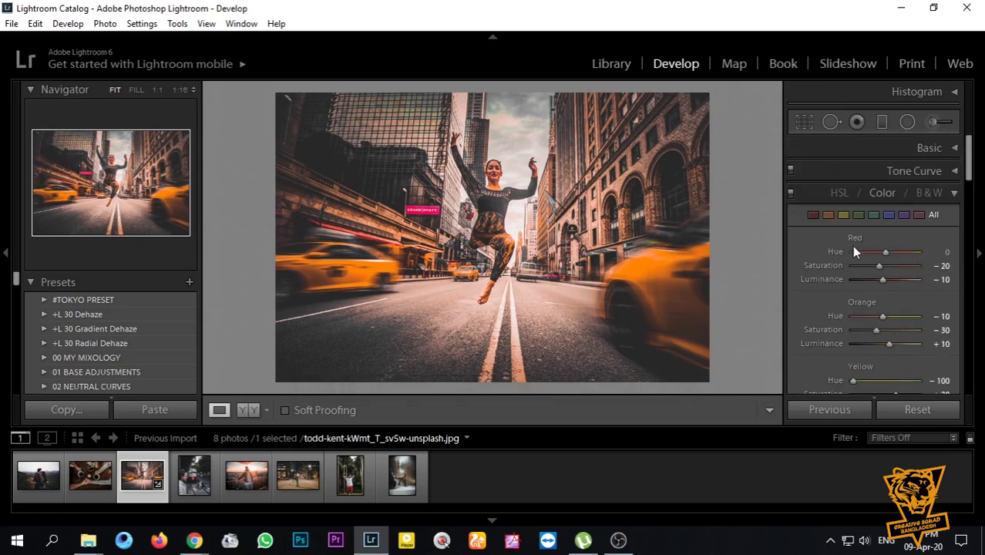
{"action": "left_click", "coordinate": [882, 194]}
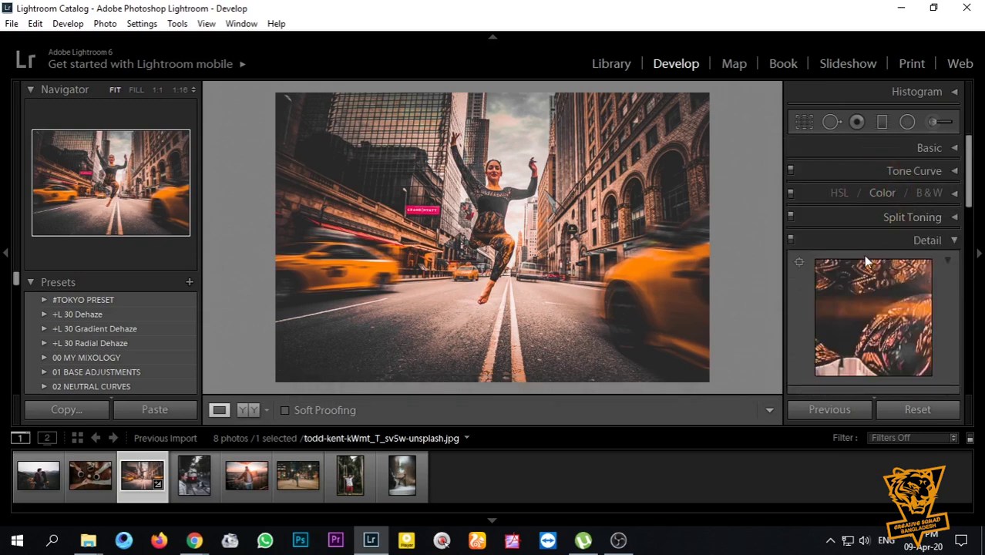
{"action": "scroll", "coordinate": [813, 310], "scroll_direction": "down", "scroll_amount": 5}
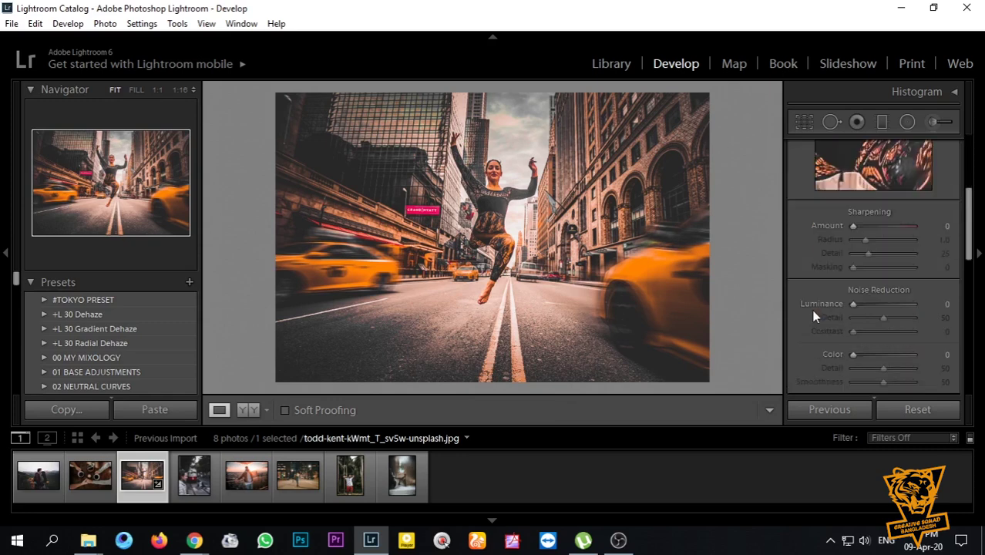
{"action": "scroll", "coordinate": [811, 309], "scroll_direction": "up", "scroll_amount": 3}
{"action": "scroll", "coordinate": [822, 312], "scroll_direction": "down", "scroll_amount": 2}
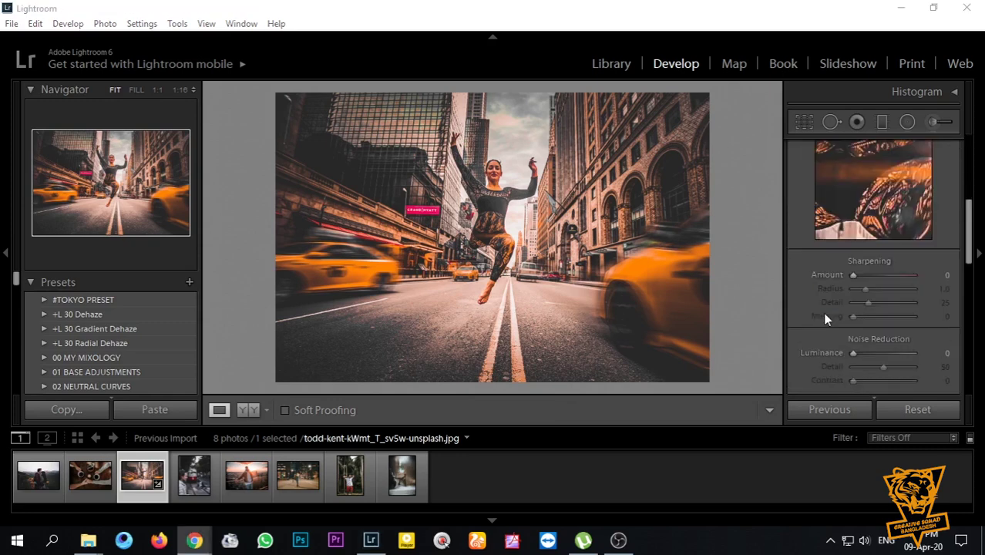
{"action": "left_click", "coordinate": [945, 275]}
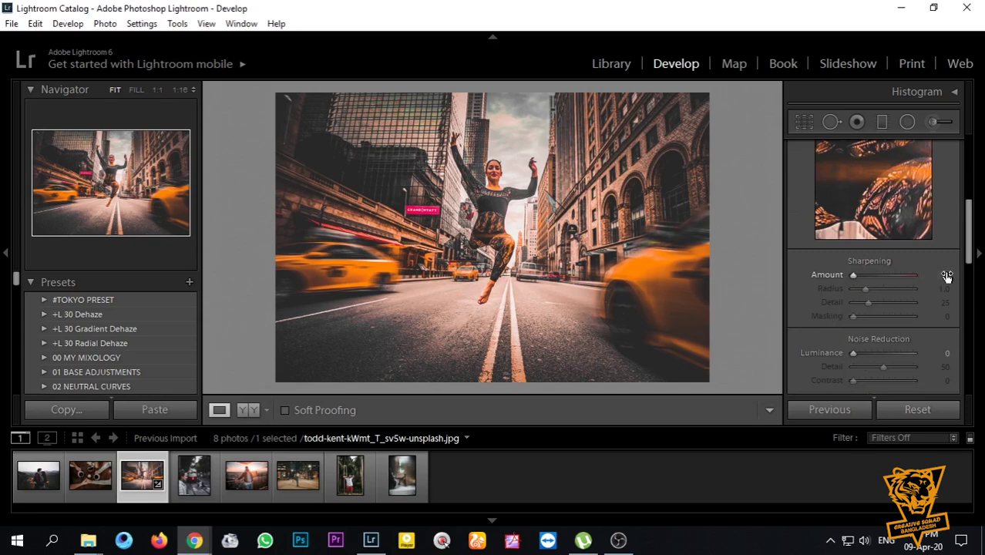
{"action": "type", "text": "15"}
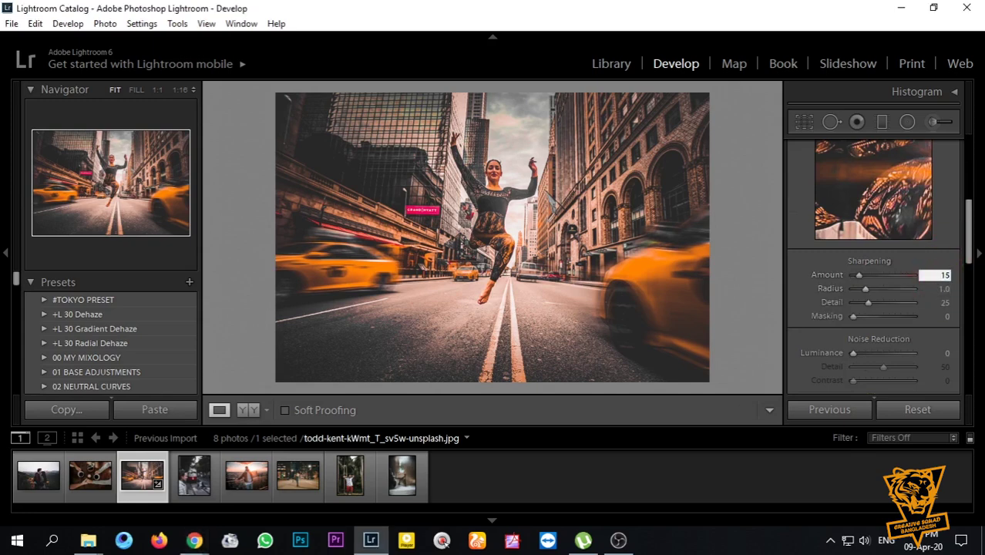
{"action": "key", "text": "Return"}
Expand the Basic tone and presence settings again.
{"action": "key", "text": "alt+Tab"}
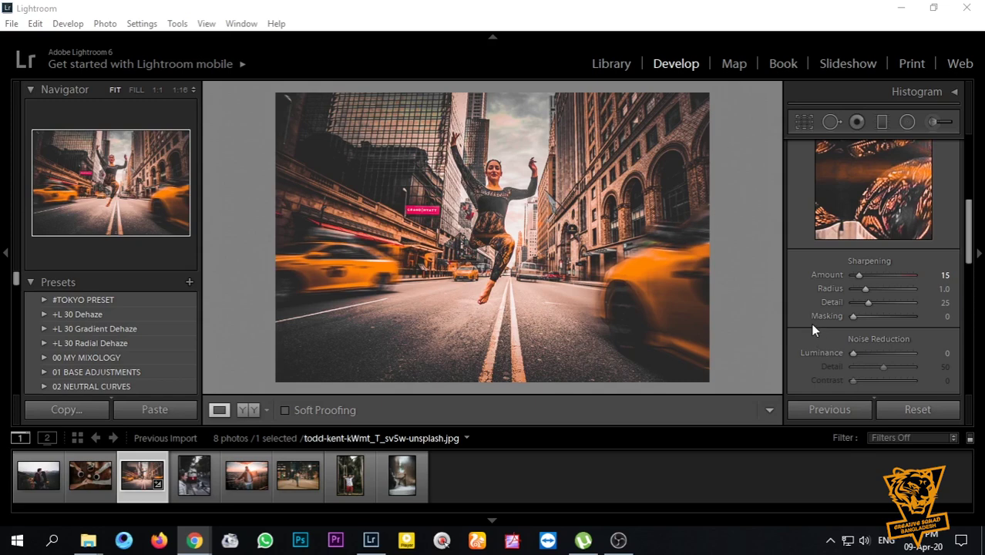
{"action": "scroll", "coordinate": [813, 330], "scroll_direction": "up", "scroll_amount": 3}
{"action": "scroll", "coordinate": [813, 330], "scroll_direction": "up", "scroll_amount": 2}
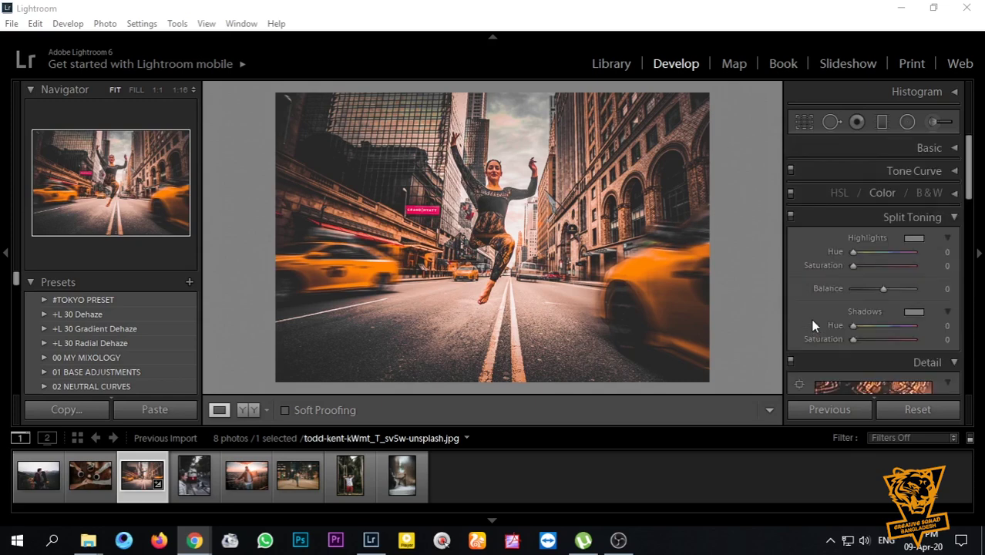
{"action": "left_click", "coordinate": [938, 149]}
{"action": "left_click", "coordinate": [865, 200]}
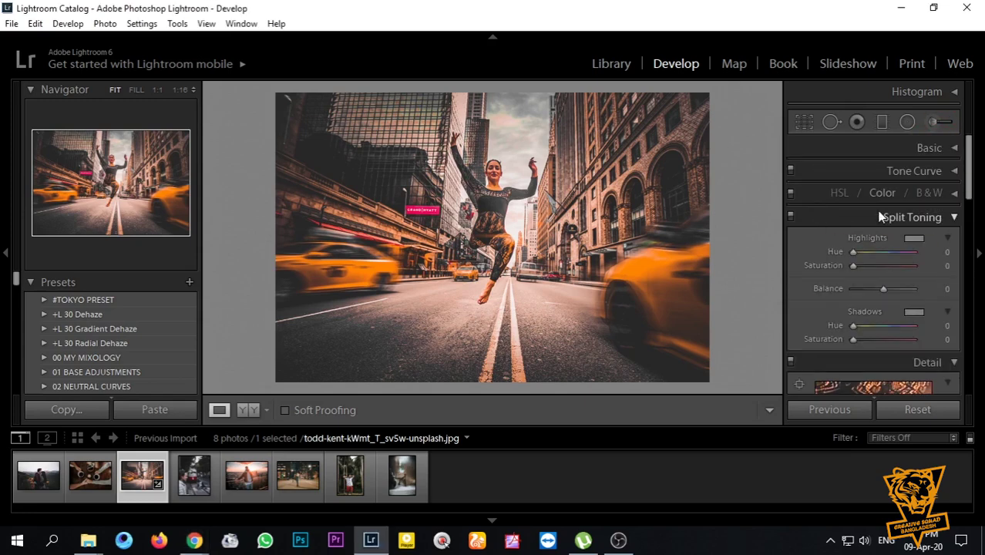
{"action": "left_click", "coordinate": [936, 147]}
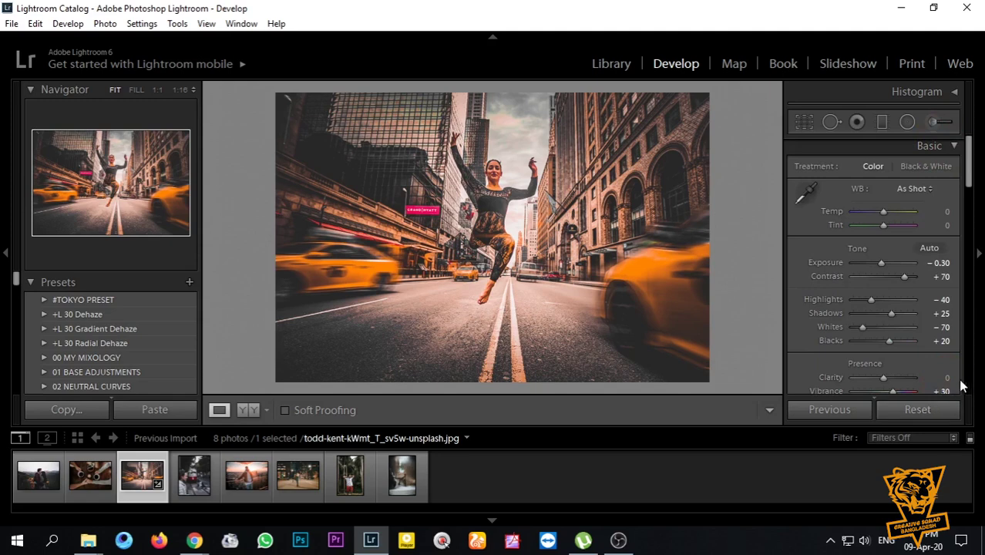
Set Clarity to +50.
{"action": "left_click", "coordinate": [936, 377]}
{"action": "type", "text": "50"}
{"action": "key", "text": "Return"}
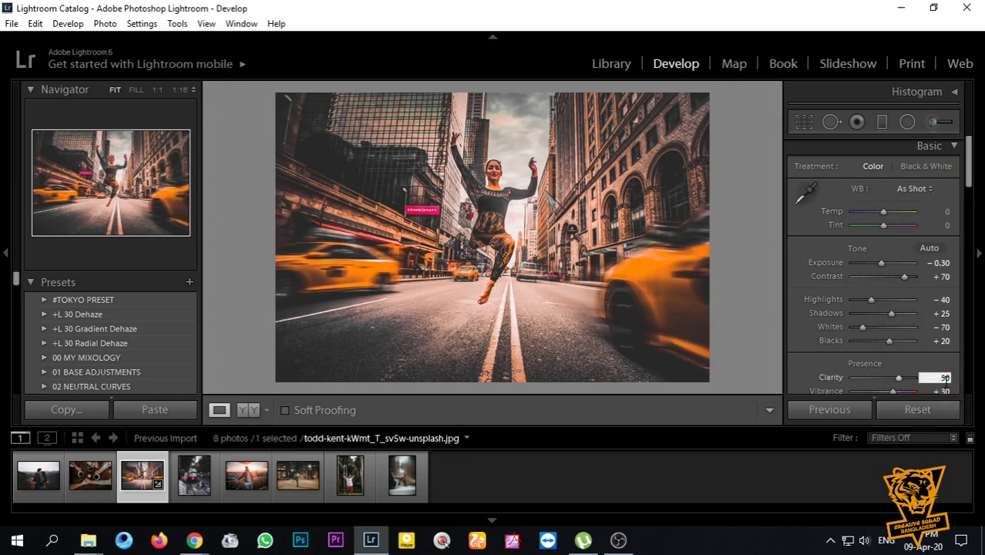
{"action": "scroll", "coordinate": [808, 372], "scroll_direction": "down", "scroll_amount": 5}
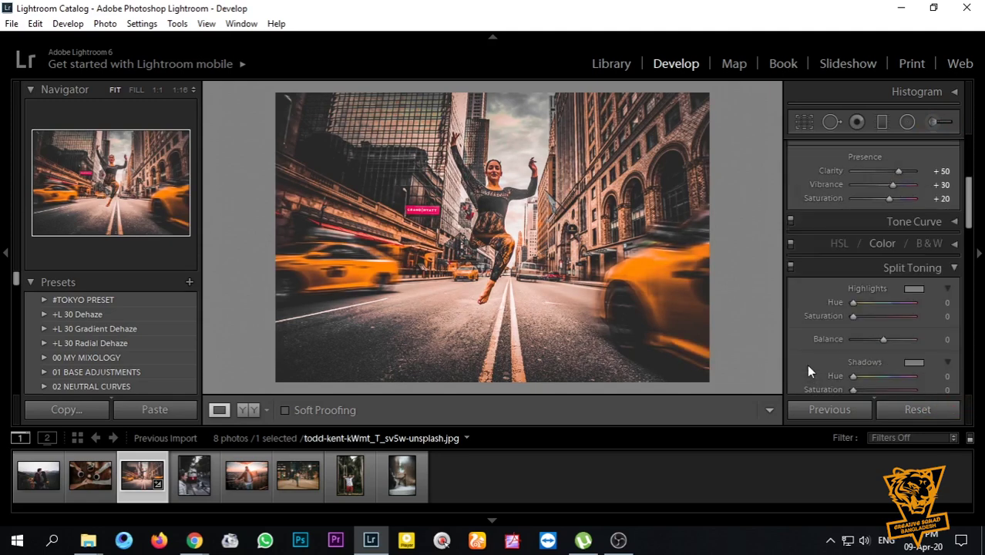
{"action": "scroll", "coordinate": [808, 371], "scroll_direction": "down", "scroll_amount": 5}
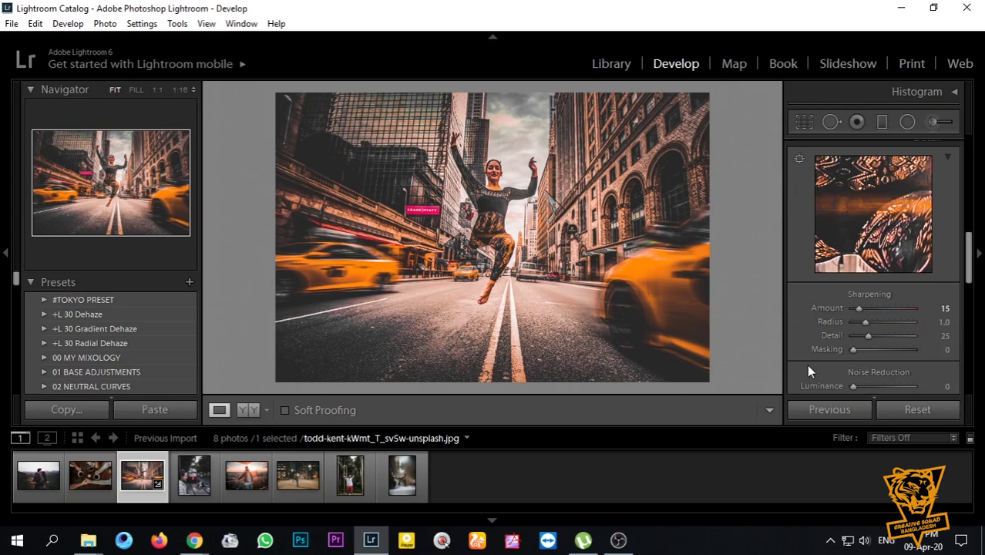
{"action": "scroll", "coordinate": [808, 370], "scroll_direction": "down", "scroll_amount": 3}
{"action": "scroll", "coordinate": [804, 373], "scroll_direction": "down", "scroll_amount": 3}
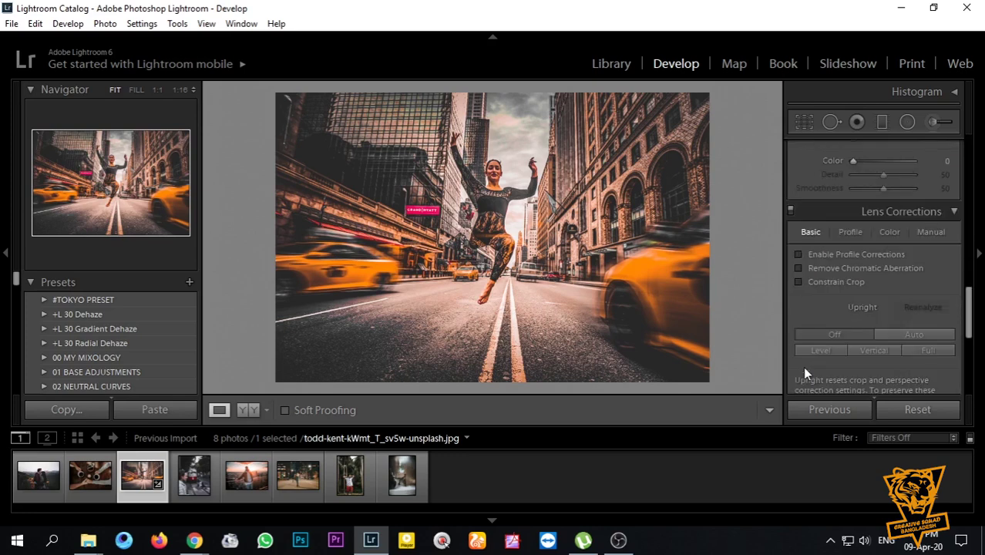
{"action": "scroll", "coordinate": [804, 373], "scroll_direction": "down", "scroll_amount": 3}
{"action": "scroll", "coordinate": [805, 369], "scroll_direction": "up", "scroll_amount": 1}
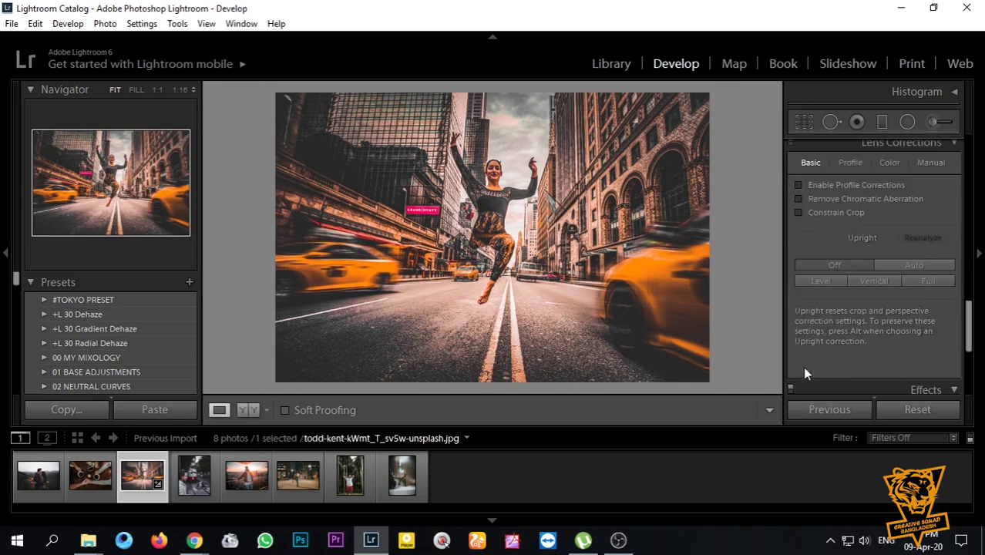
{"action": "scroll", "coordinate": [805, 369], "scroll_direction": "down", "scroll_amount": 1}
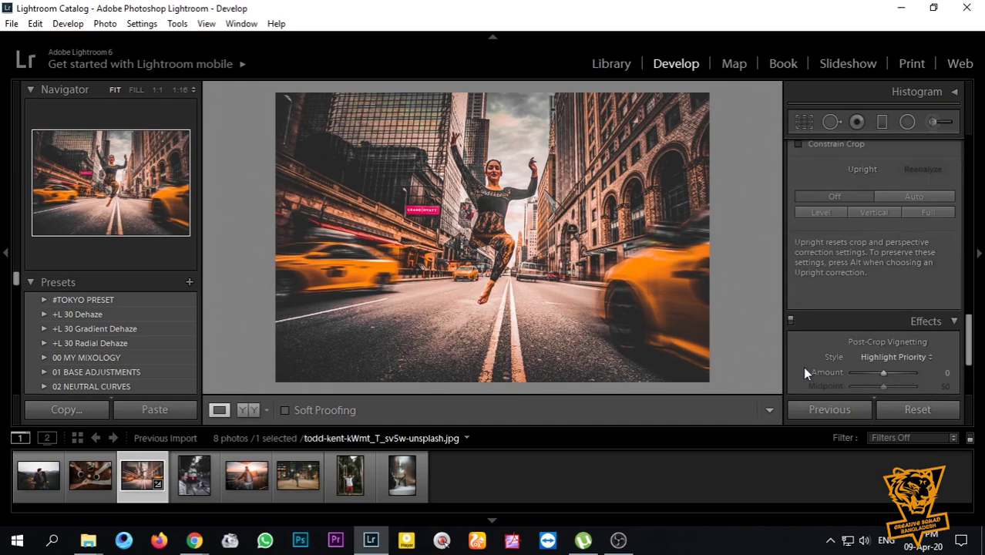
Set the post-crop vignette to Amount -40 and Feather 80.
{"action": "left_click", "coordinate": [933, 376]}
{"action": "type", "text": "-40"}
{"action": "key", "text": "Return"}
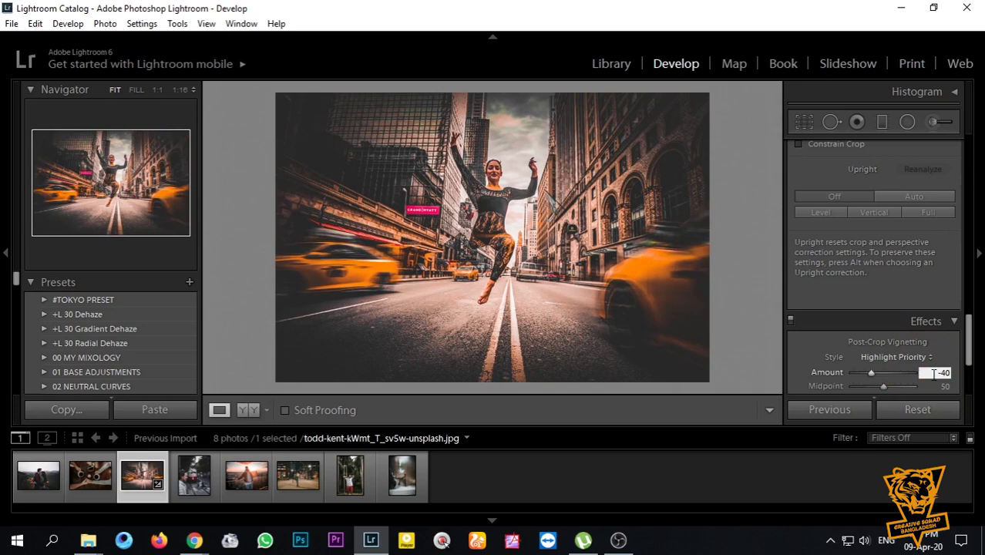
{"action": "scroll", "coordinate": [935, 370], "scroll_direction": "down", "scroll_amount": 1}
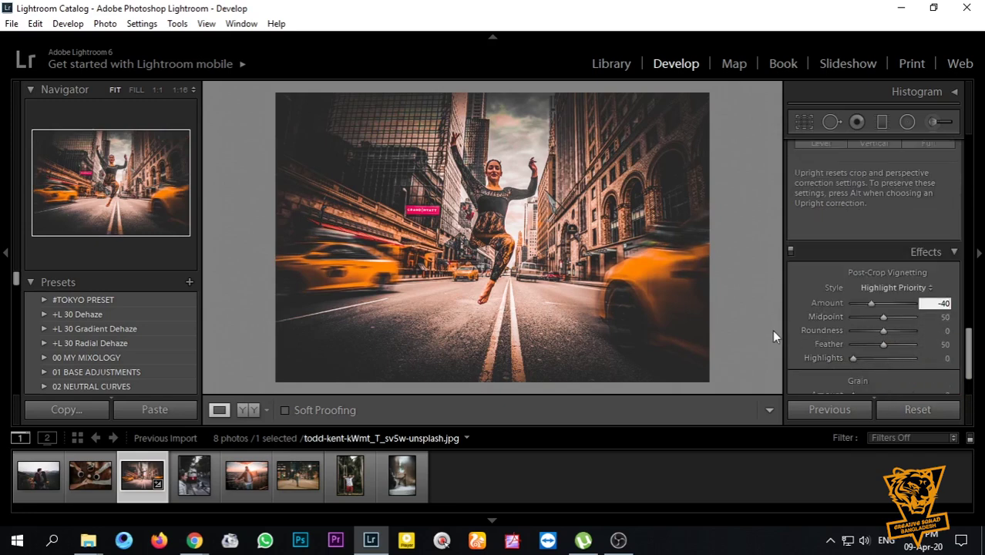
{"action": "left_click", "coordinate": [792, 330]}
{"action": "scroll", "coordinate": [830, 328], "scroll_direction": "down", "scroll_amount": 2}
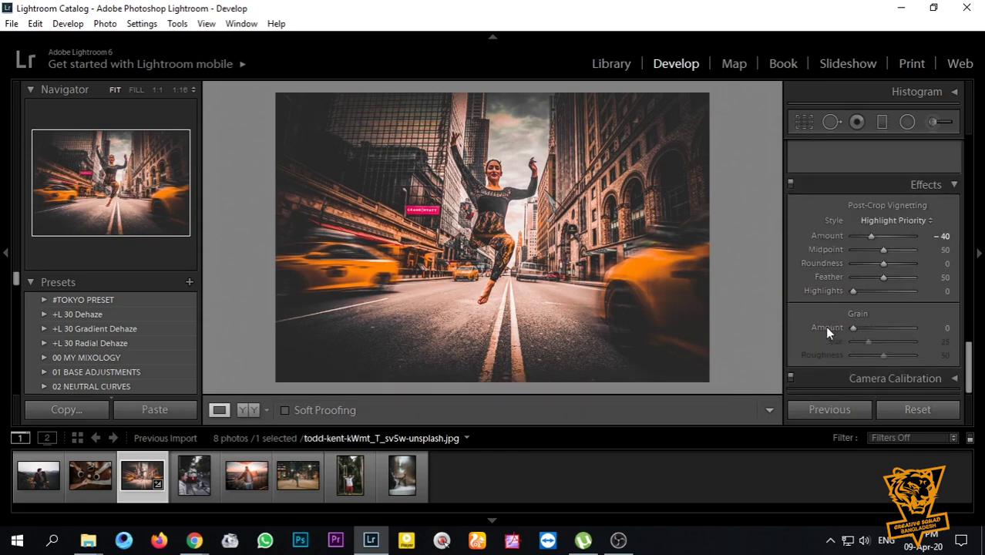
{"action": "left_click", "coordinate": [937, 277]}
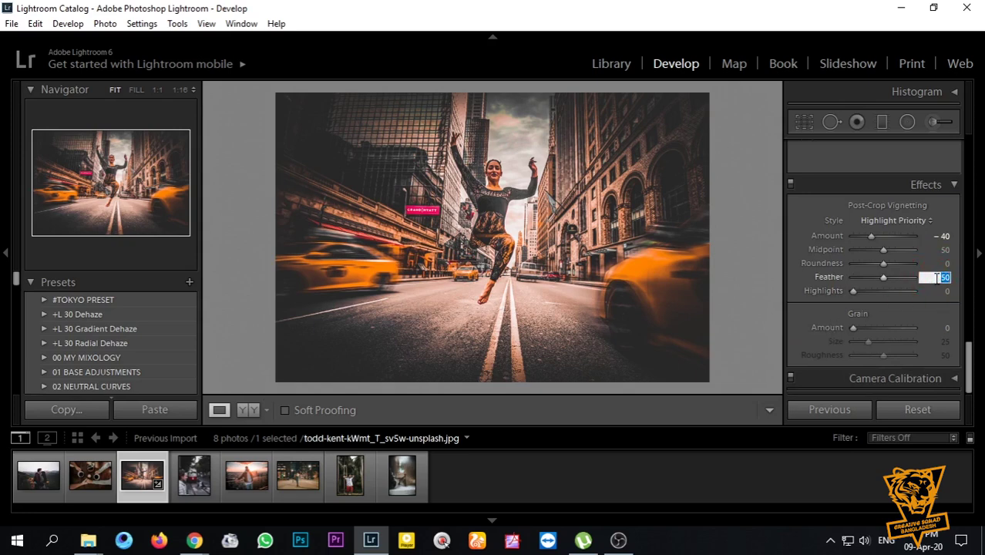
{"action": "type", "text": "80"}
{"action": "key", "text": "Return"}
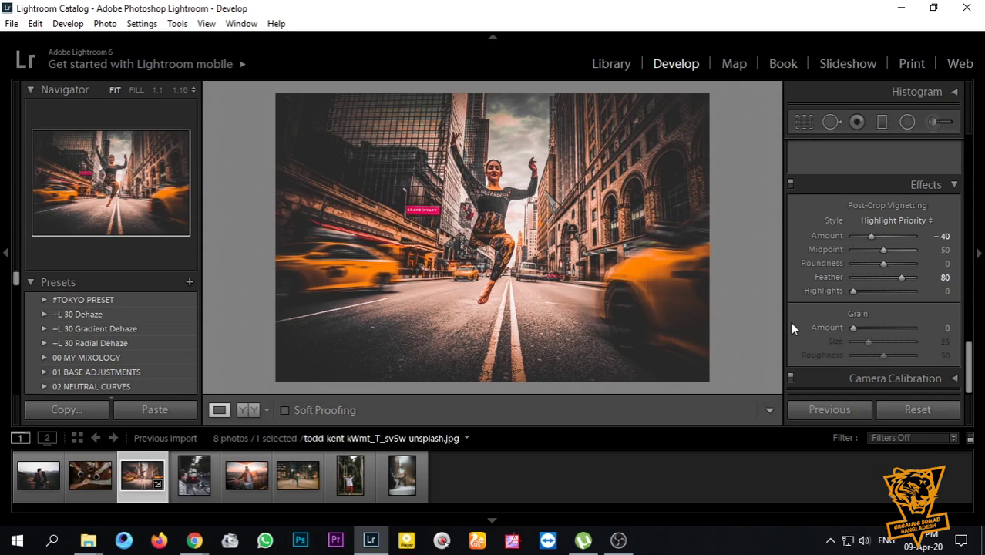
Compare the dancer photo before and after, then return to the single edited view.
{"action": "left_click", "coordinate": [246, 409]}
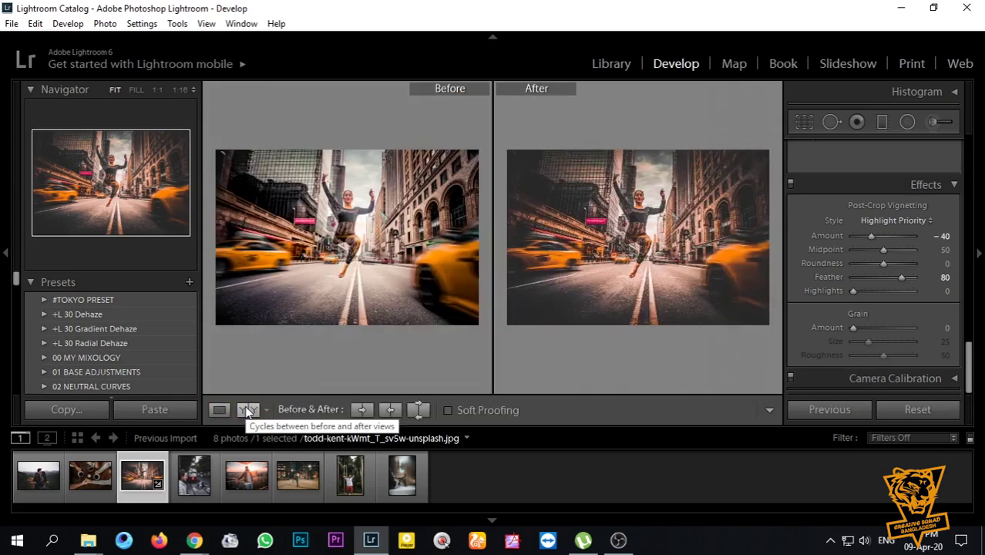
{"action": "left_click", "coordinate": [219, 410]}
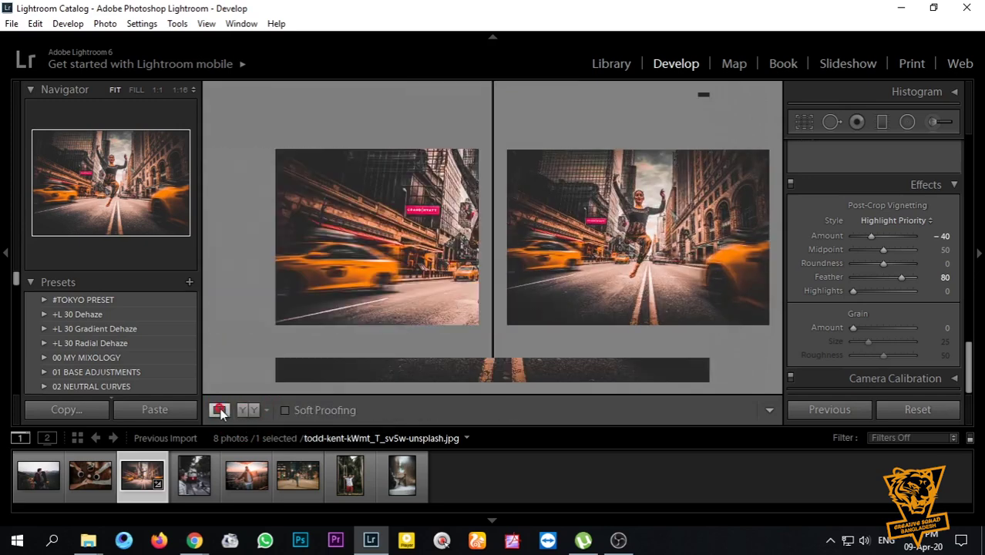
{"action": "scroll", "coordinate": [804, 309], "scroll_direction": "up", "scroll_amount": 5}
{"action": "scroll", "coordinate": [804, 310], "scroll_direction": "up", "scroll_amount": 2}
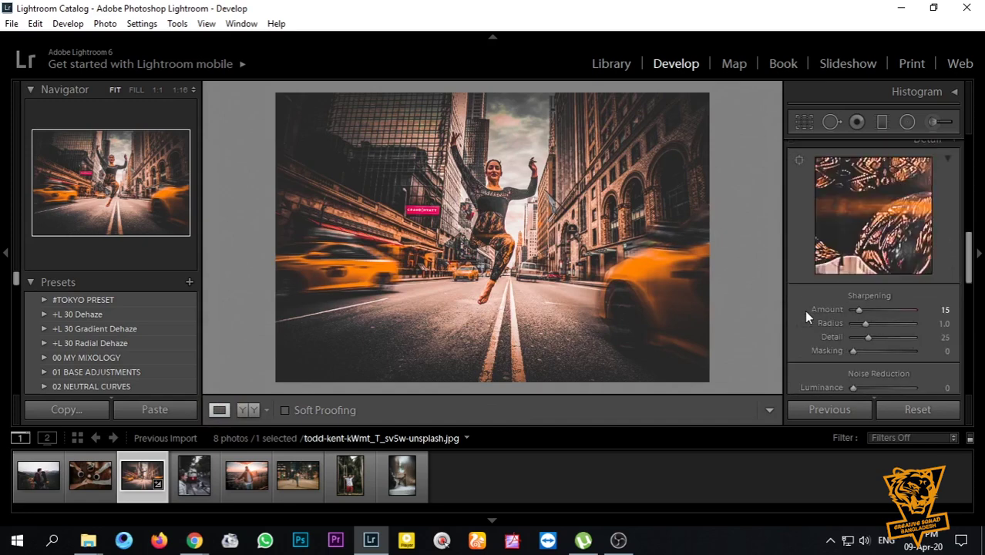
{"action": "scroll", "coordinate": [804, 310], "scroll_direction": "up", "scroll_amount": 4}
{"action": "scroll", "coordinate": [804, 310], "scroll_direction": "up", "scroll_amount": 3}
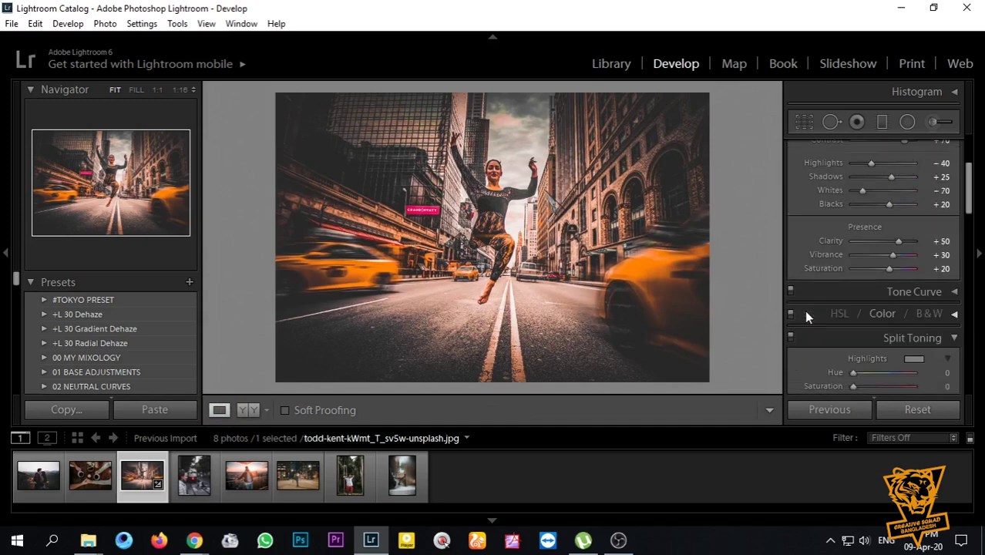
{"action": "scroll", "coordinate": [804, 310], "scroll_direction": "up", "scroll_amount": 1}
{"action": "scroll", "coordinate": [809, 311], "scroll_direction": "down", "scroll_amount": 2}
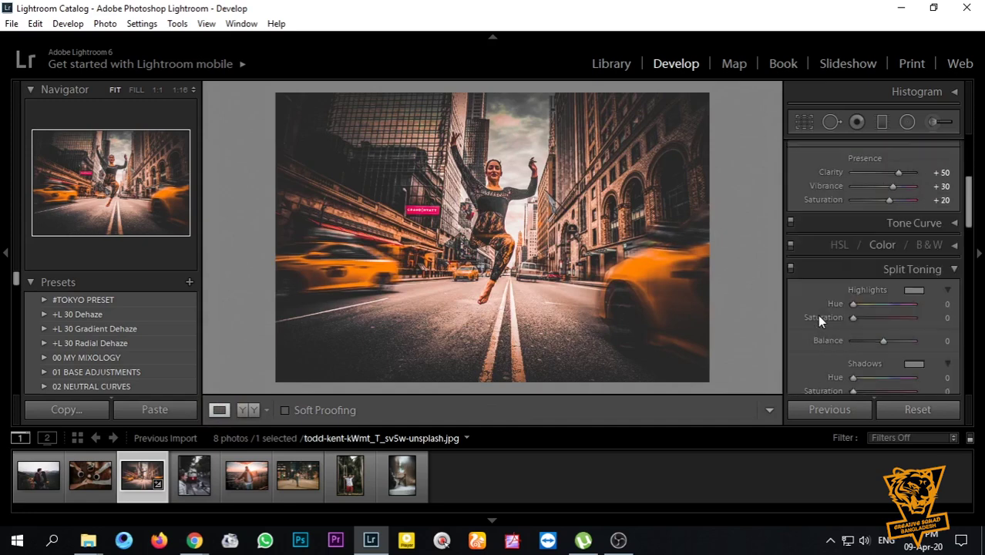
Set Split Toning highlights to Hue 220 and Saturation 10, then collapse Split Toning.
{"action": "left_click", "coordinate": [948, 303]}
{"action": "type", "text": "220"}
{"action": "left_click", "coordinate": [947, 317]}
{"action": "type", "text": "1"}
{"action": "type", "text": "0"}
{"action": "key", "text": "Return"}
{"action": "scroll", "coordinate": [812, 359], "scroll_direction": "down", "scroll_amount": 1}
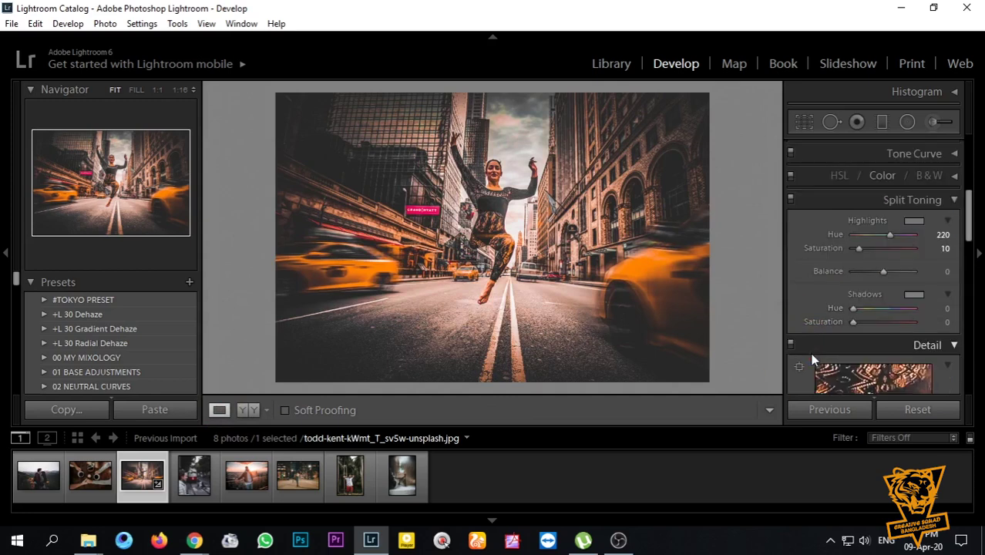
{"action": "left_click", "coordinate": [954, 199]}
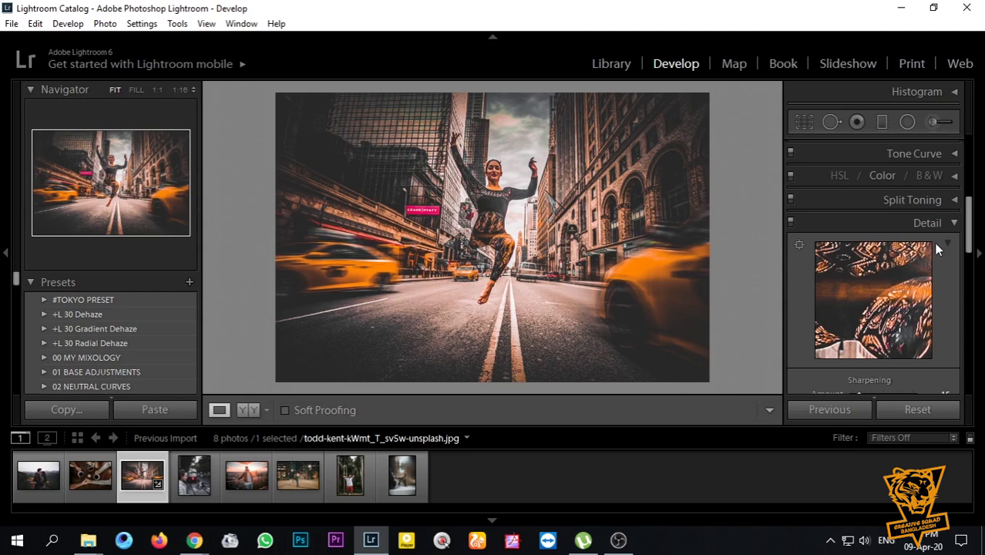
Set Noise Reduction Luminance to 20 and Color to 35.
{"action": "scroll", "coordinate": [934, 242], "scroll_direction": "down", "scroll_amount": 1}
{"action": "scroll", "coordinate": [868, 300], "scroll_direction": "down", "scroll_amount": 1}
{"action": "scroll", "coordinate": [868, 301], "scroll_direction": "down", "scroll_amount": 1}
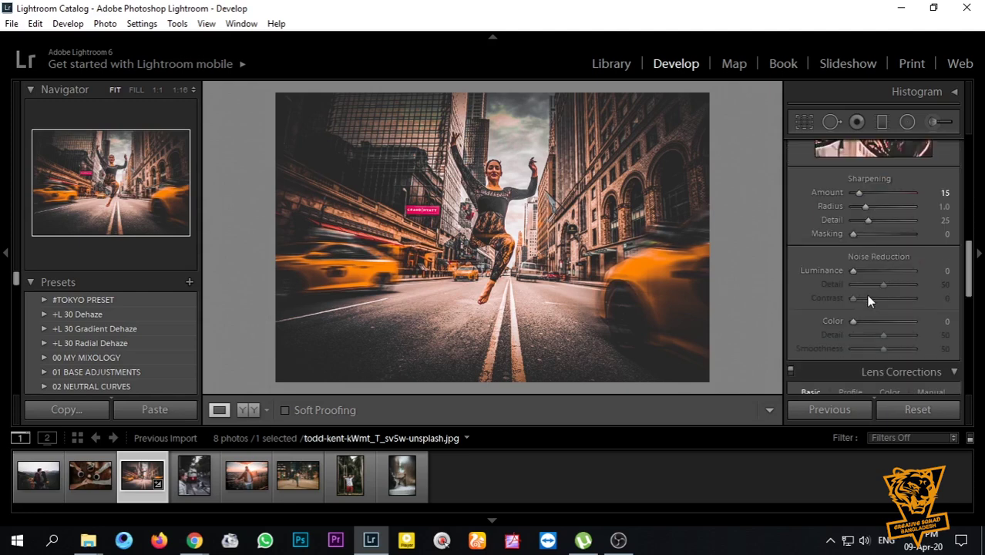
{"action": "left_click", "coordinate": [942, 272]}
{"action": "type", "text": "20"}
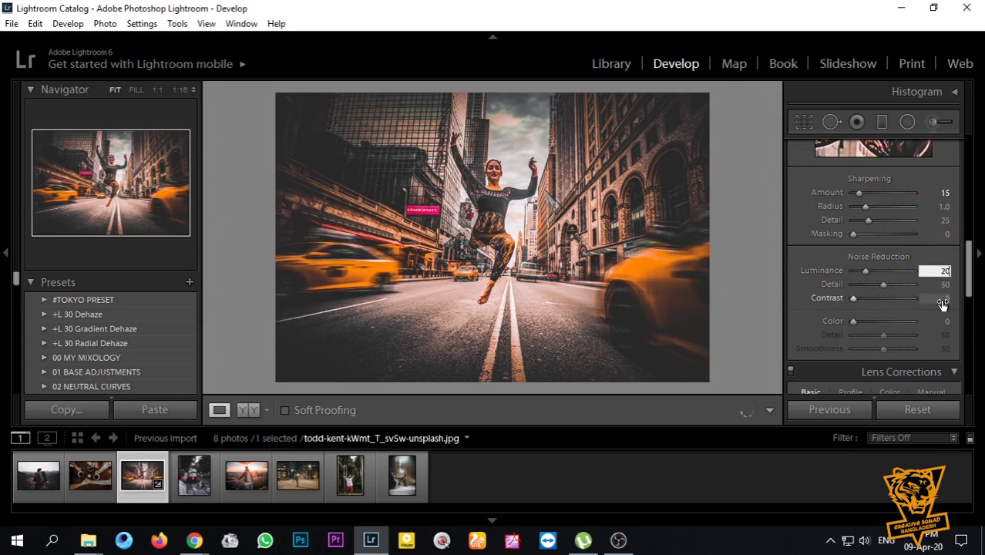
{"action": "key", "text": "Return"}
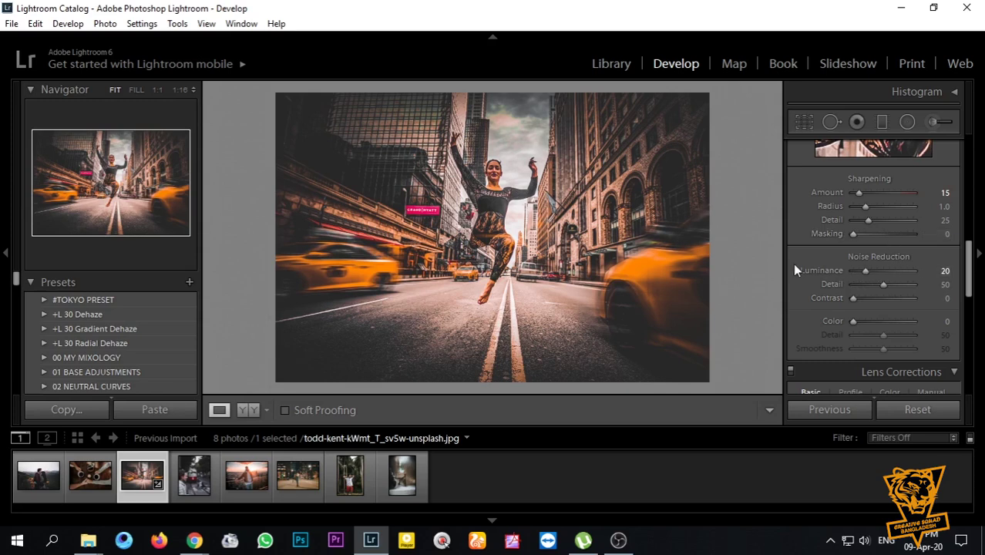
{"action": "left_click", "coordinate": [934, 321]}
{"action": "type", "text": "35"}
{"action": "key", "text": "Return"}
Collapse the Detail panel and show the original and graded photo in Before/After view.
{"action": "scroll", "coordinate": [824, 264], "scroll_direction": "up", "scroll_amount": 2}
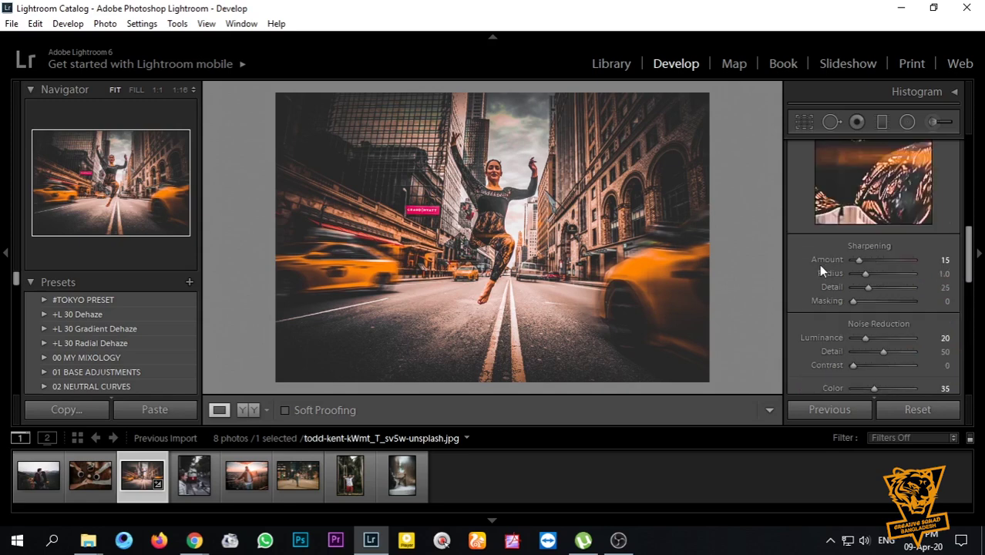
{"action": "scroll", "coordinate": [819, 265], "scroll_direction": "up", "scroll_amount": 3}
{"action": "scroll", "coordinate": [818, 265], "scroll_direction": "up", "scroll_amount": 2}
{"action": "left_click", "coordinate": [951, 291]}
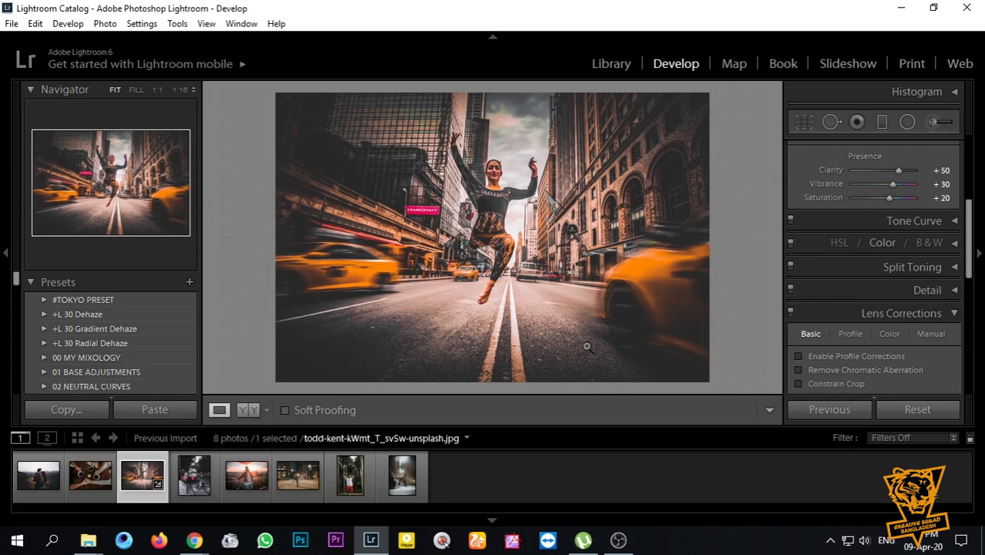
{"action": "left_click", "coordinate": [239, 410]}
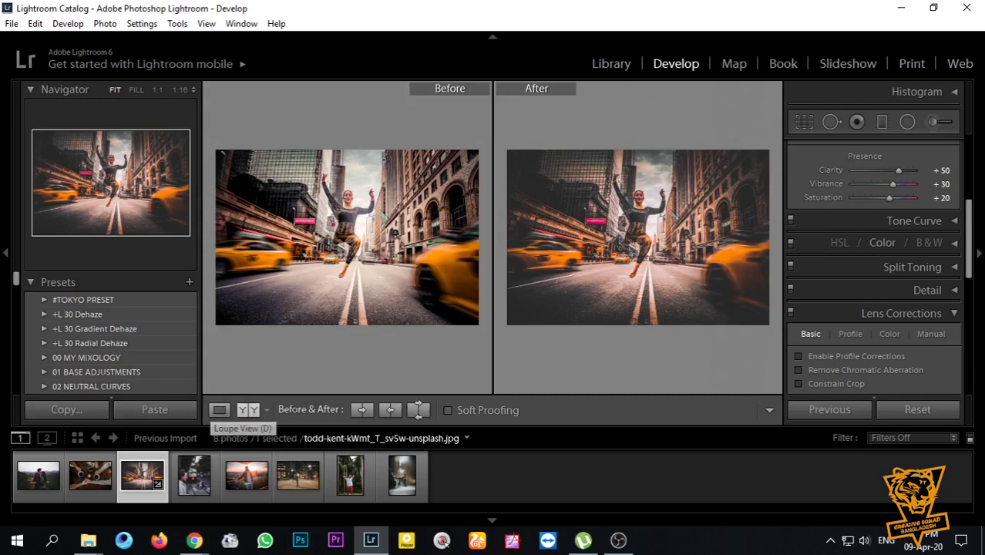
Leave the before/after comparison and show only the graded dancer photo in Loupe view.
{"action": "key", "text": "alt+Tab"}
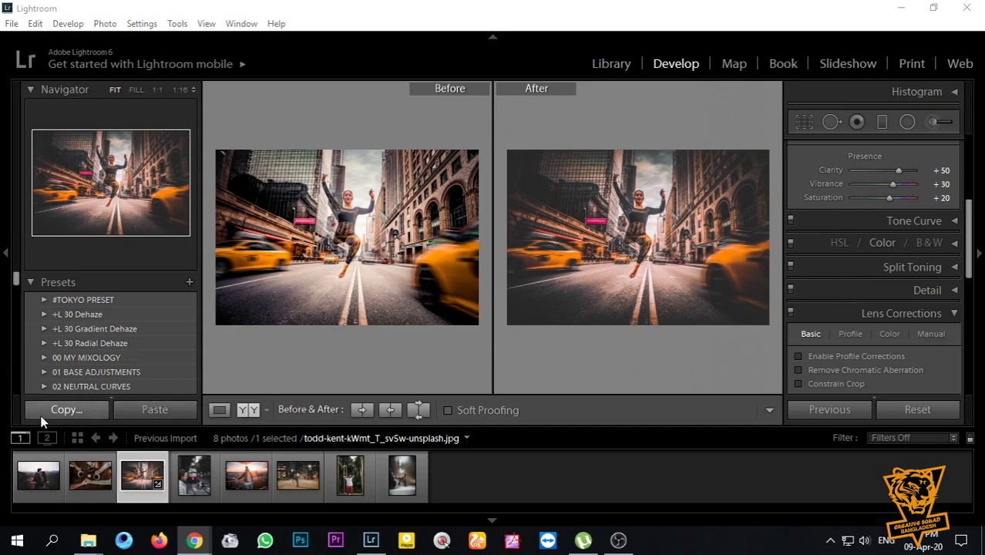
{"action": "left_click", "coordinate": [217, 410]}
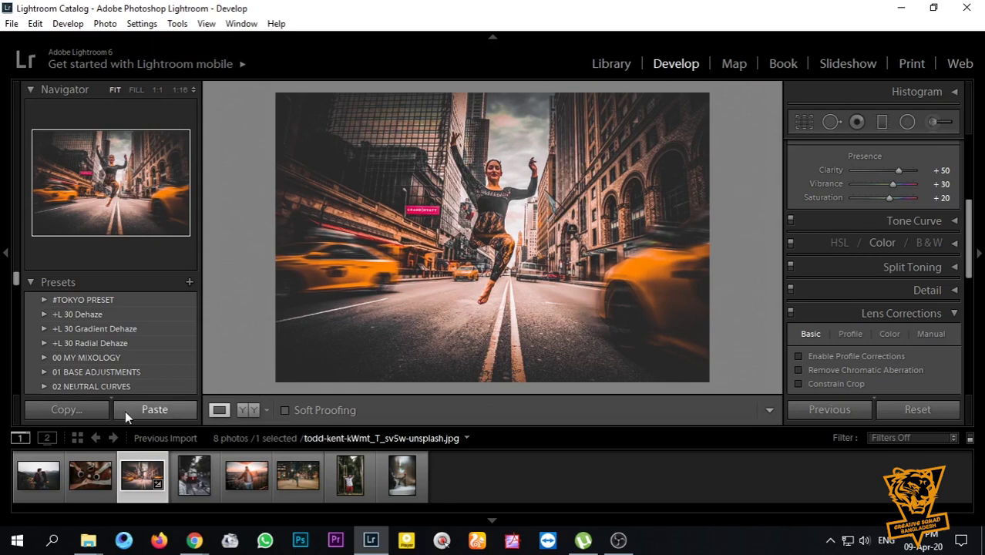
Copy the dancer photo's develop settings and paste them onto the couple photo.
{"action": "left_click", "coordinate": [83, 409]}
{"action": "key", "text": "Return"}
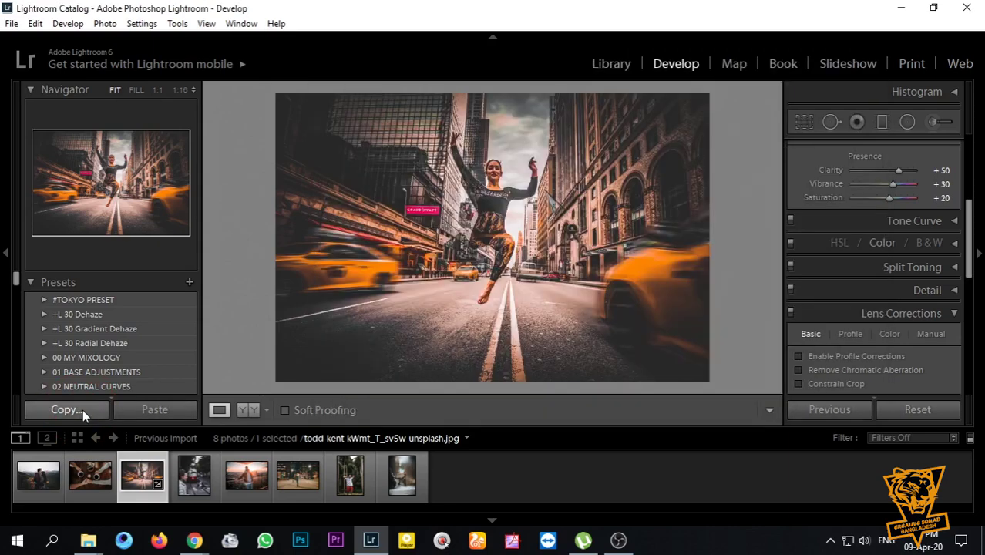
{"action": "left_click", "coordinate": [35, 479]}
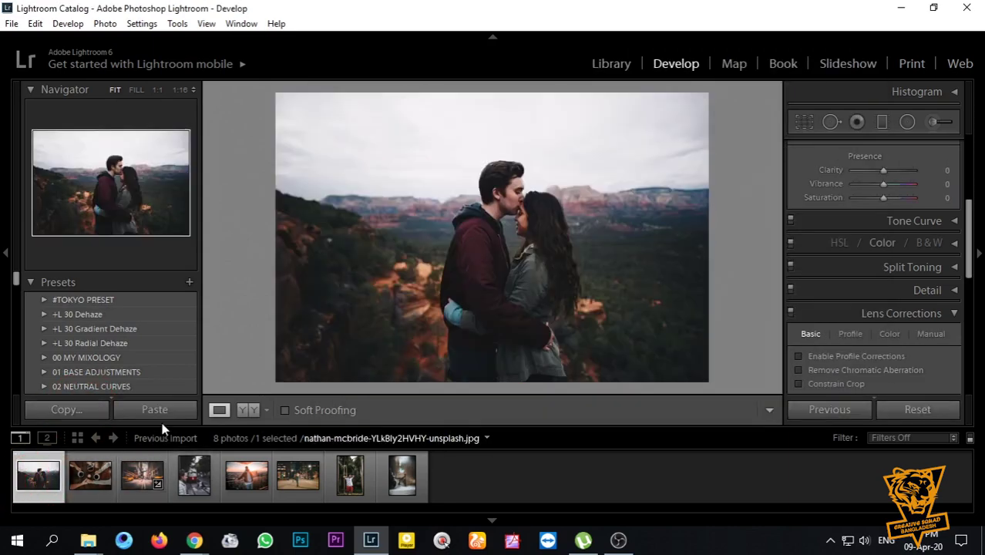
{"action": "left_click", "coordinate": [155, 407]}
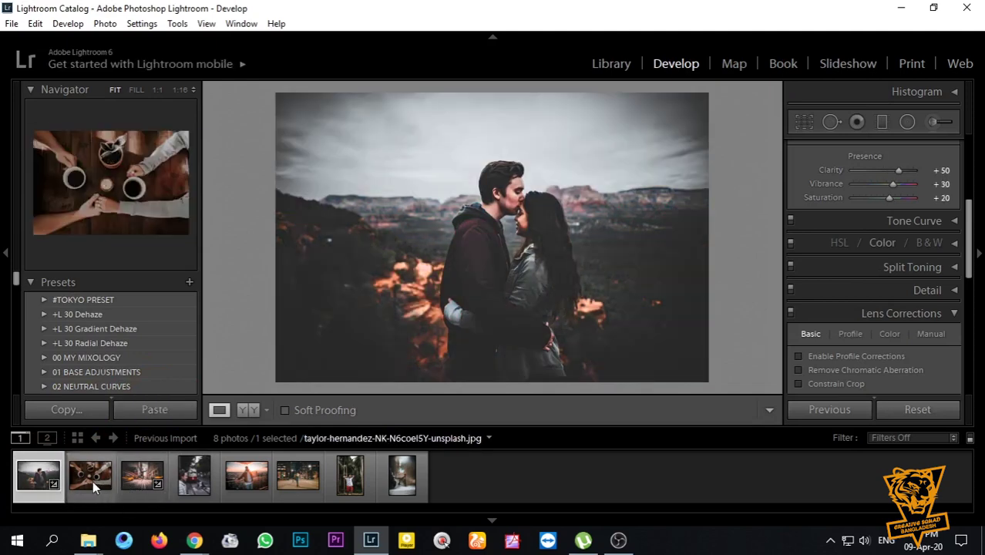
Paste the copied grade onto the tram, palm-tree portrait and alley photos.
{"action": "left_click", "coordinate": [183, 492]}
{"action": "left_click", "coordinate": [174, 412]}
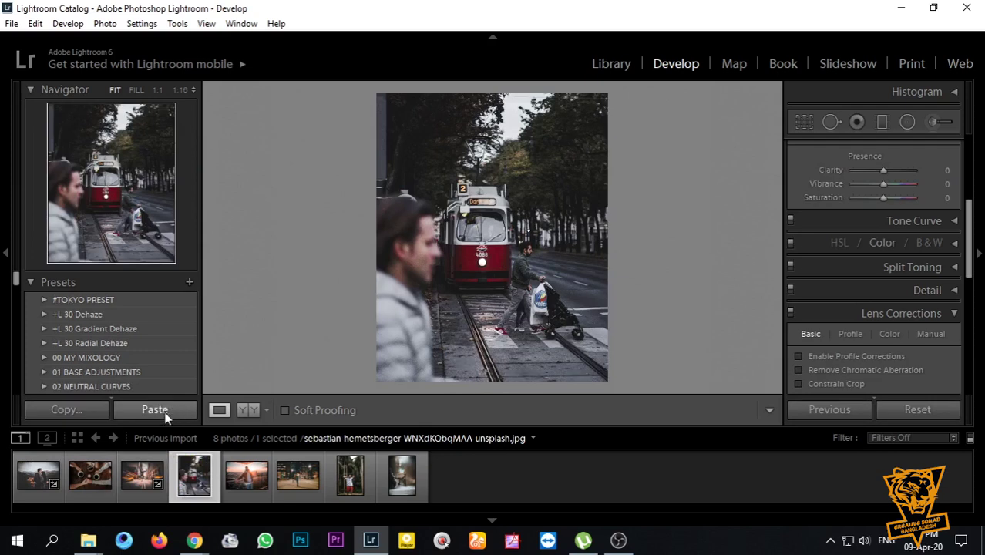
{"action": "left_click", "coordinate": [157, 411]}
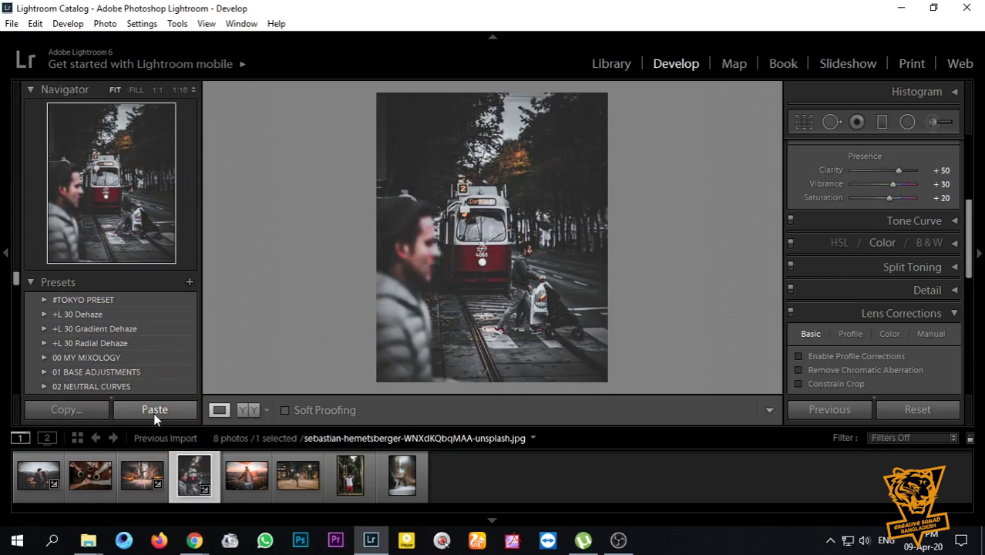
{"action": "left_click", "coordinate": [349, 476]}
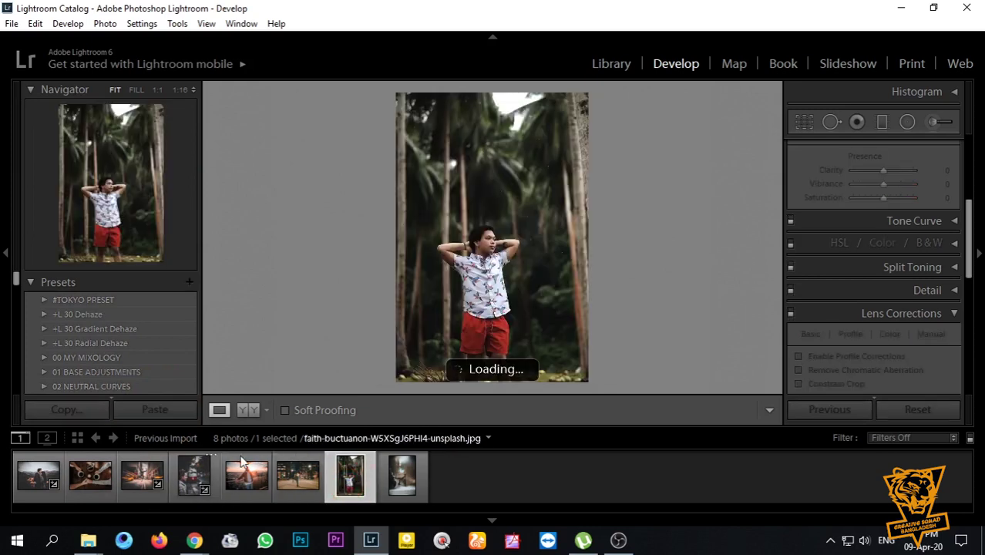
{"action": "left_click", "coordinate": [163, 411]}
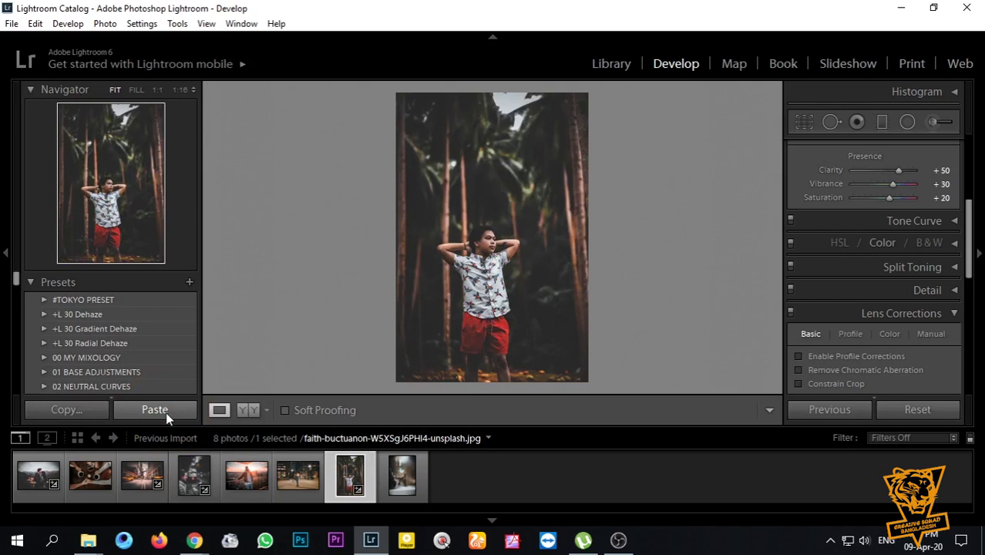
{"action": "left_click", "coordinate": [393, 478]}
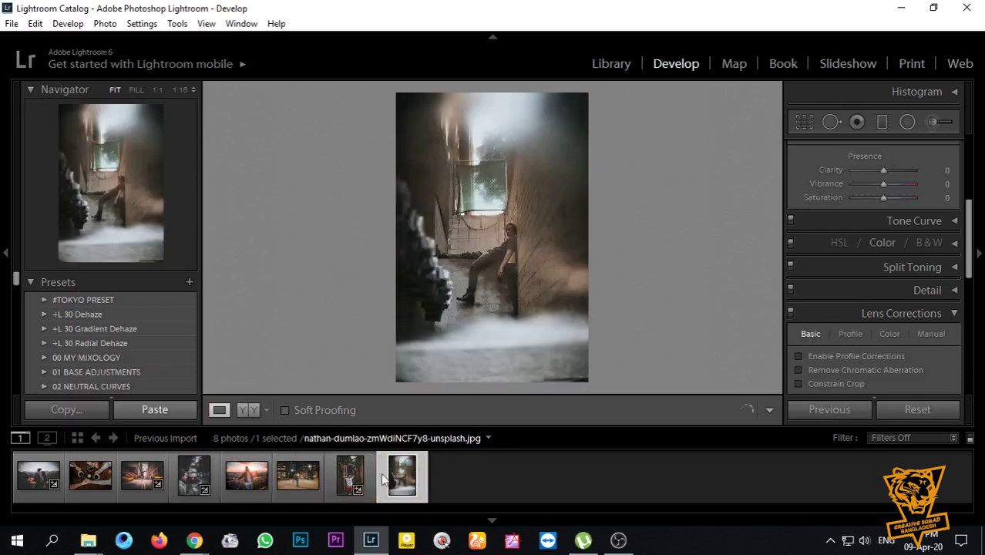
{"action": "left_click", "coordinate": [165, 409]}
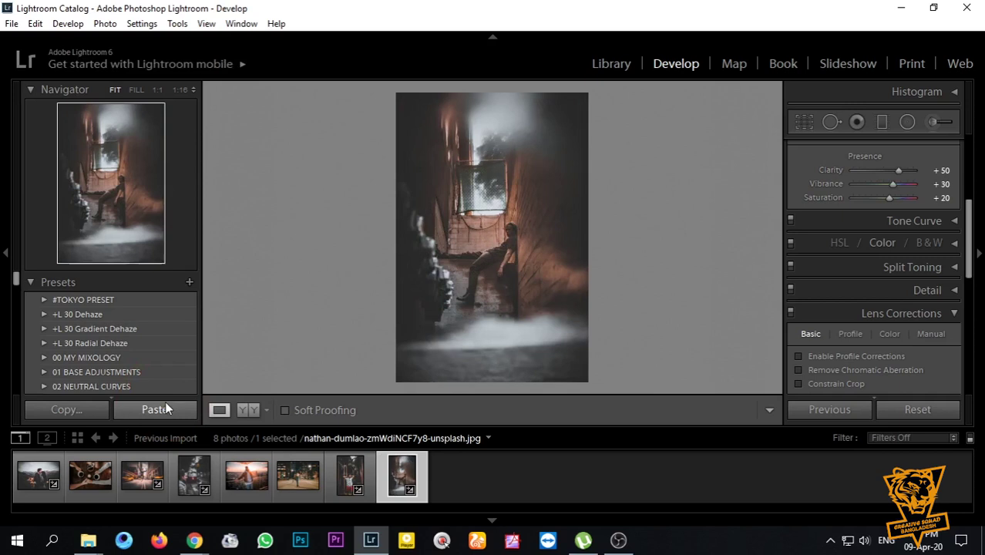
Reset alley Exposure to 0.00, lift Shadows and Blacks to +100, lower Clarity, then open the city-night photo.
{"action": "scroll", "coordinate": [792, 197], "scroll_direction": "up", "scroll_amount": 5}
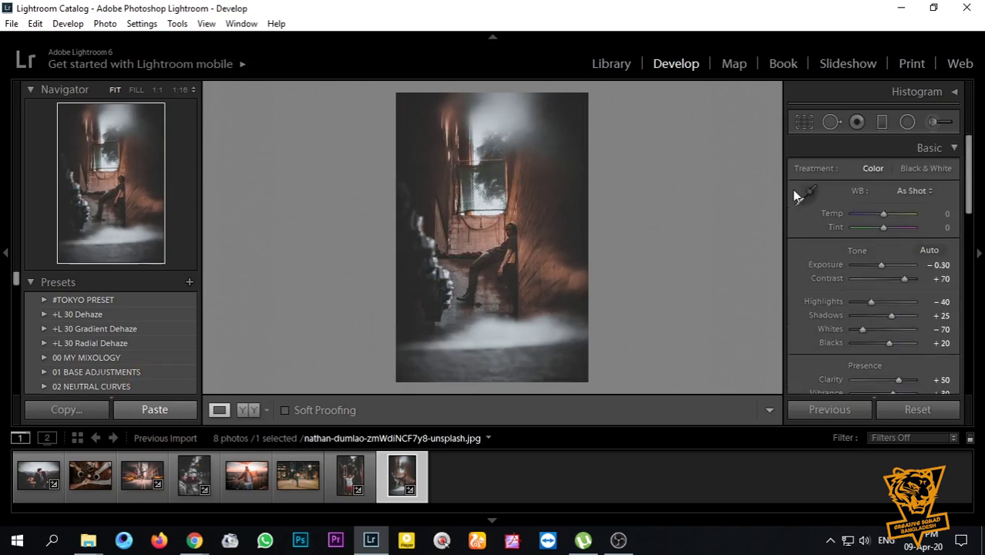
{"action": "double_click", "coordinate": [882, 267]}
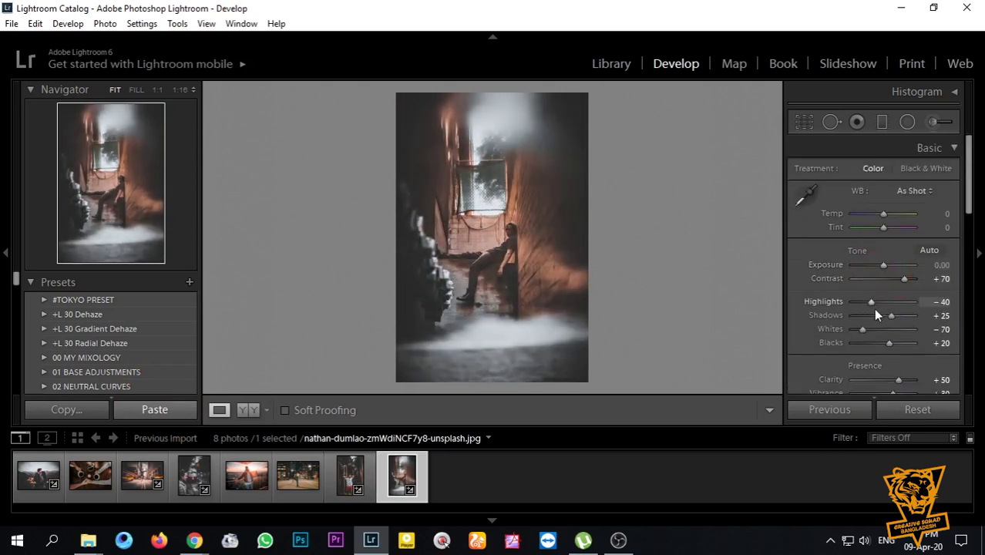
{"action": "mouse_move", "coordinate": [900, 318]}
{"action": "left_mouse_down"}
{"action": "mouse_move", "coordinate": [914, 315]}
{"action": "mouse_move", "coordinate": [912, 345]}
{"action": "mouse_move", "coordinate": [924, 342]}
{"action": "left_mouse_up"}
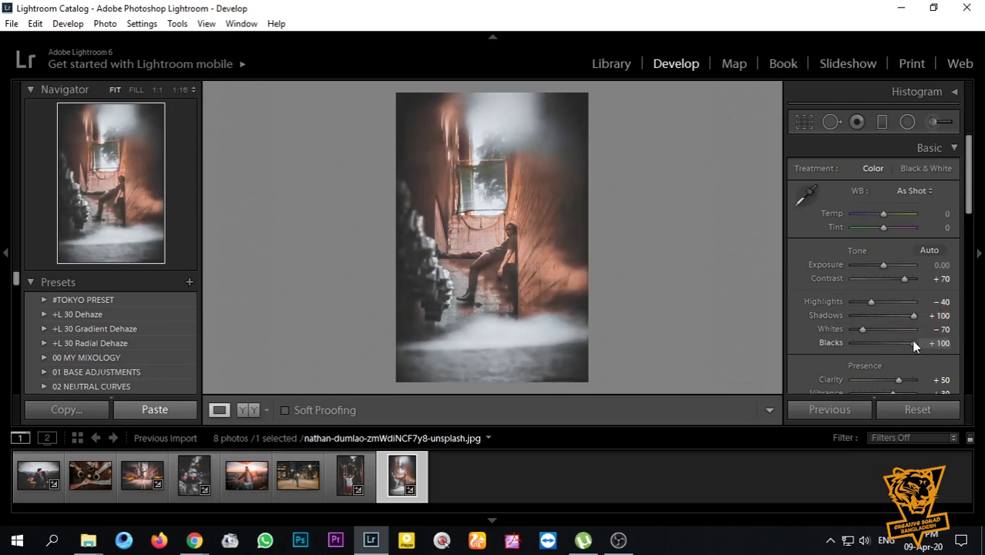
{"action": "scroll", "coordinate": [798, 312], "scroll_direction": "down", "scroll_amount": 2}
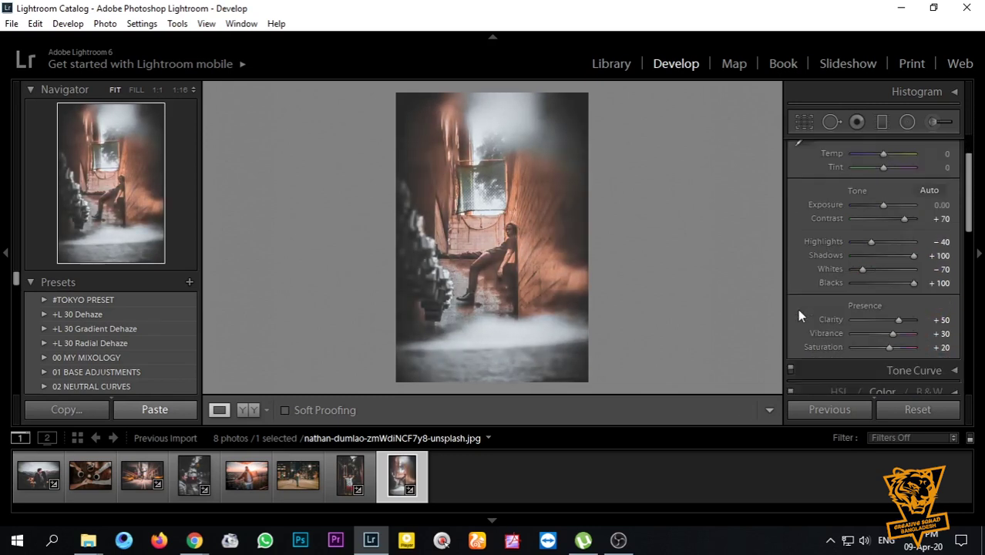
{"action": "left_click_drag", "start_coordinate": [897, 321], "coordinate": [874, 320]}
{"action": "double_click", "coordinate": [881, 319]}
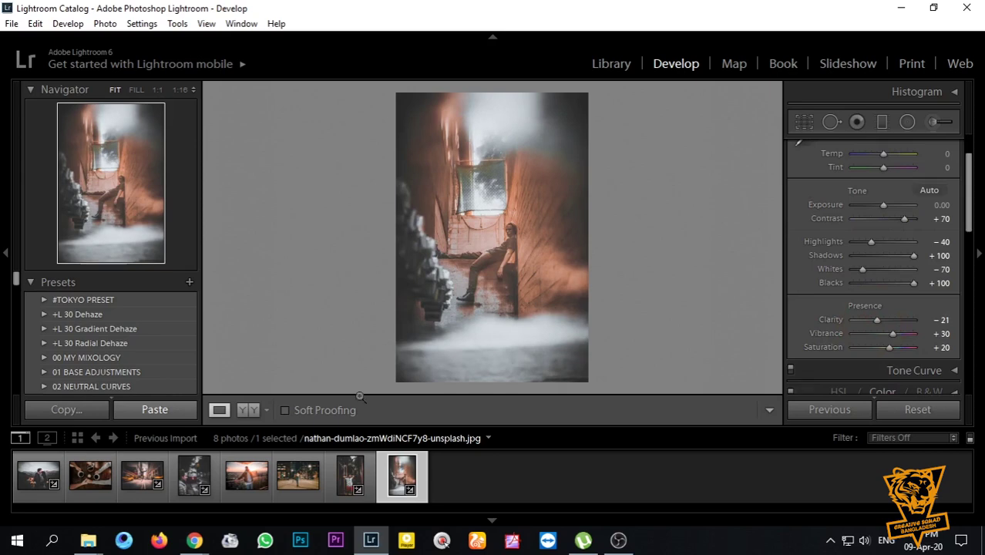
{"action": "left_click", "coordinate": [293, 474]}
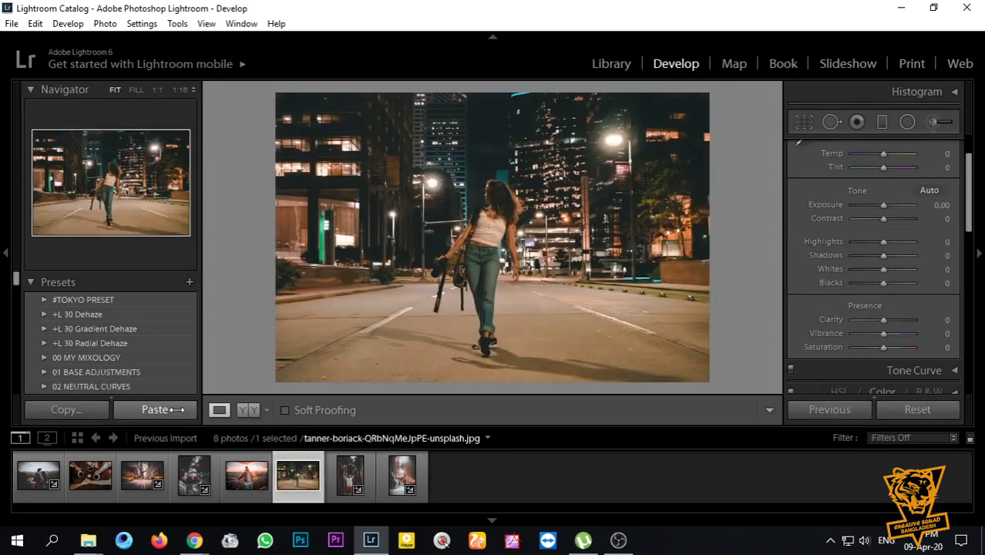
Paste the grade onto the city-night walking photo and compare the forest portrait before and after.
{"action": "left_click", "coordinate": [160, 411]}
{"action": "left_click", "coordinate": [347, 471]}
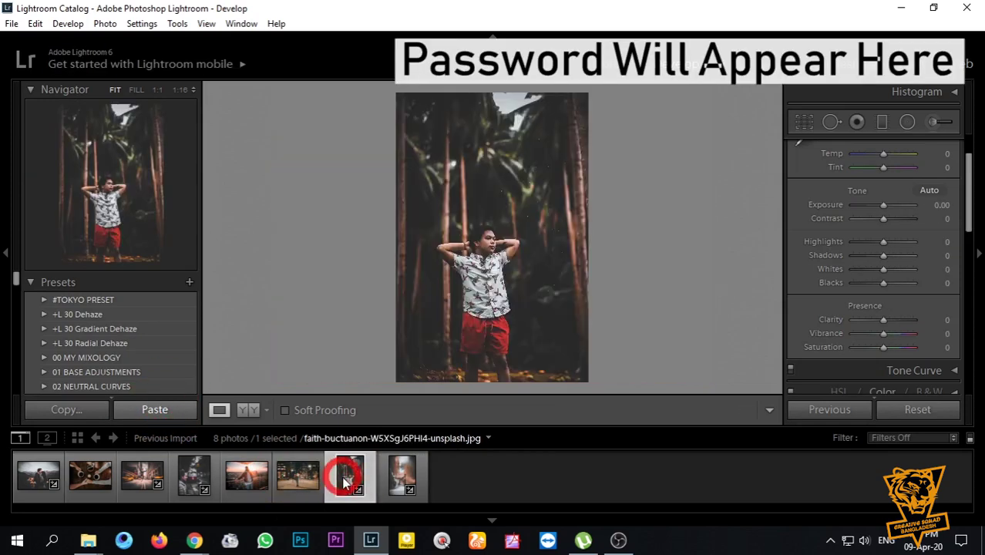
{"action": "left_click", "coordinate": [391, 481]}
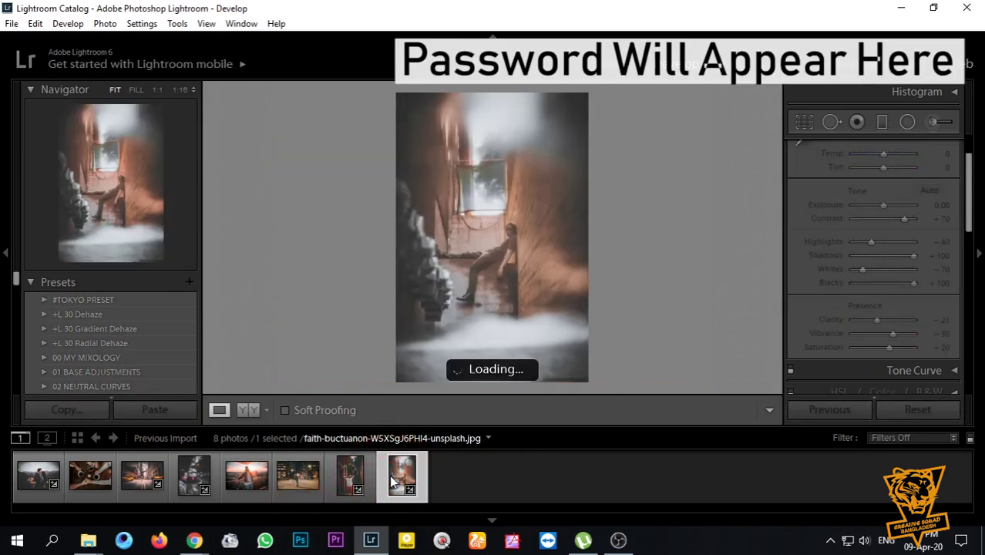
{"action": "left_click", "coordinate": [343, 471]}
{"action": "left_click", "coordinate": [237, 413]}
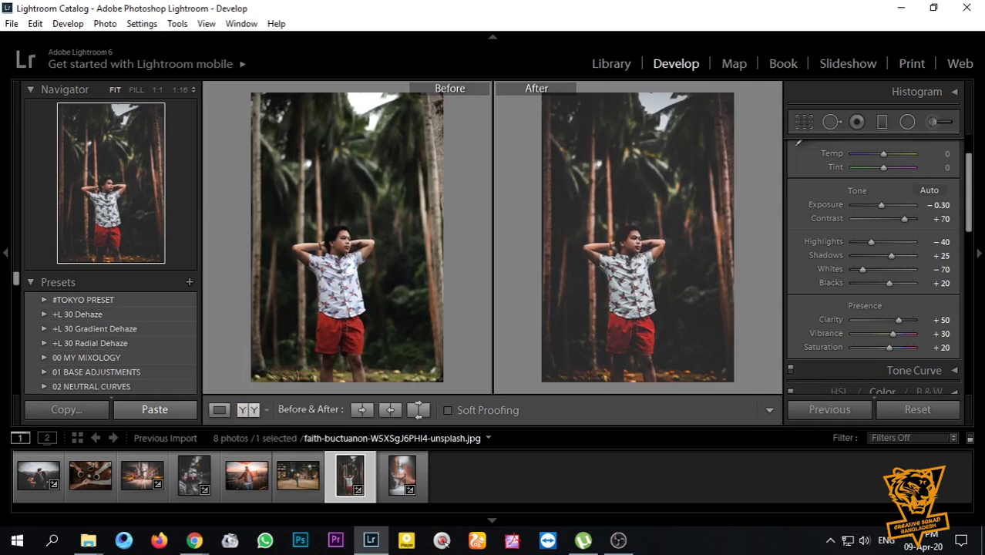
Review the alley photo's before and after, then open the rooftop sunset photo.
{"action": "key", "text": "alt+Tab"}
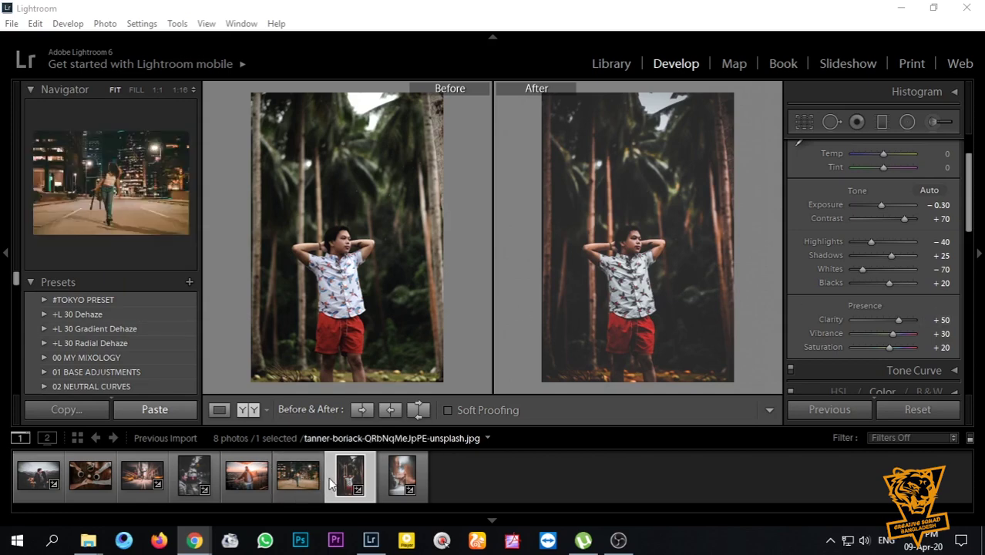
{"action": "left_click", "coordinate": [399, 477]}
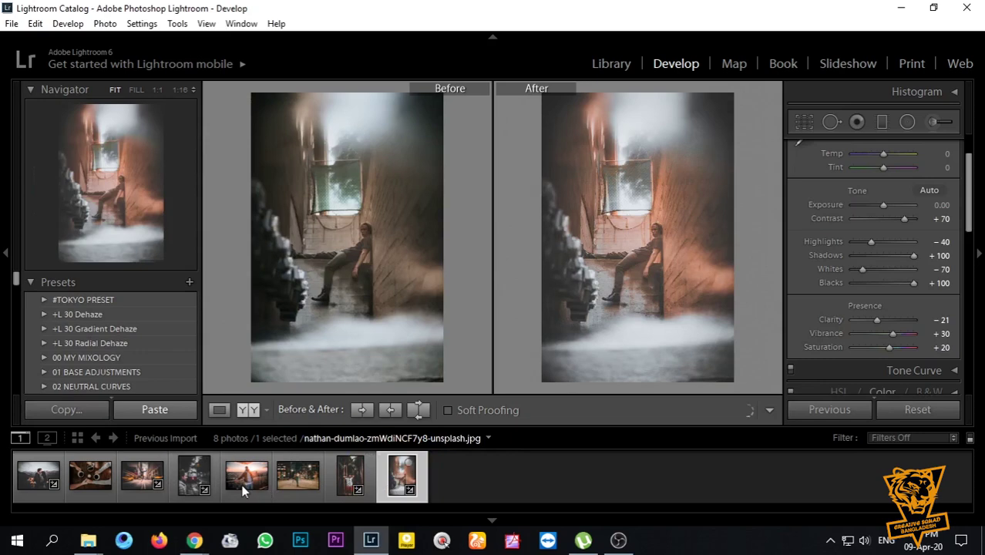
{"action": "left_click", "coordinate": [243, 490]}
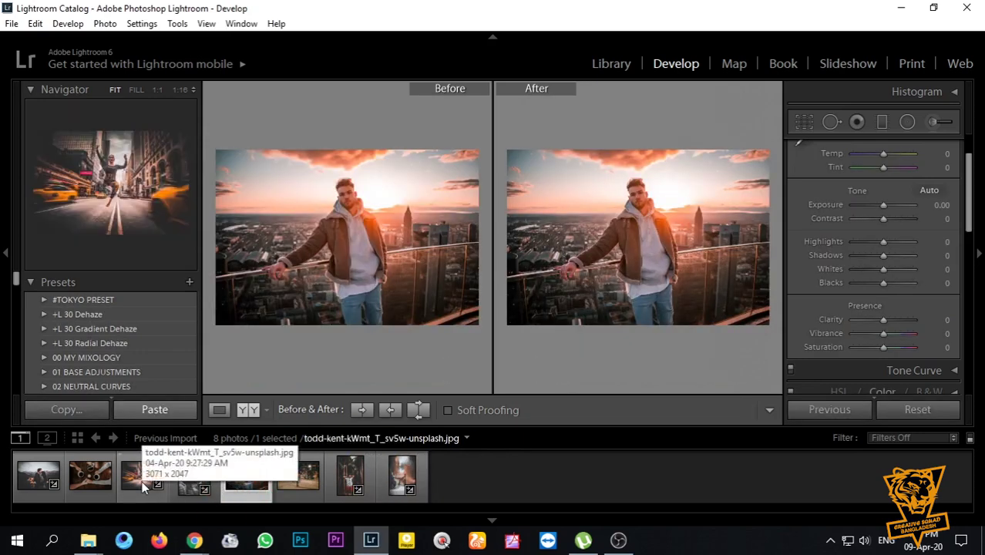
Paste the grade onto the rooftop photo and raise Shadows to +98.
{"action": "left_click", "coordinate": [157, 417]}
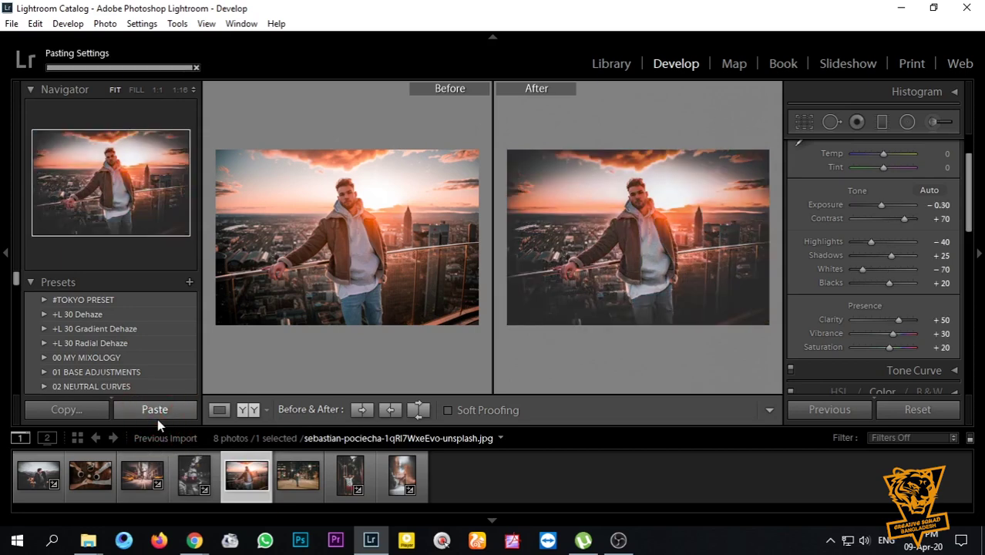
{"action": "left_click", "coordinate": [220, 412]}
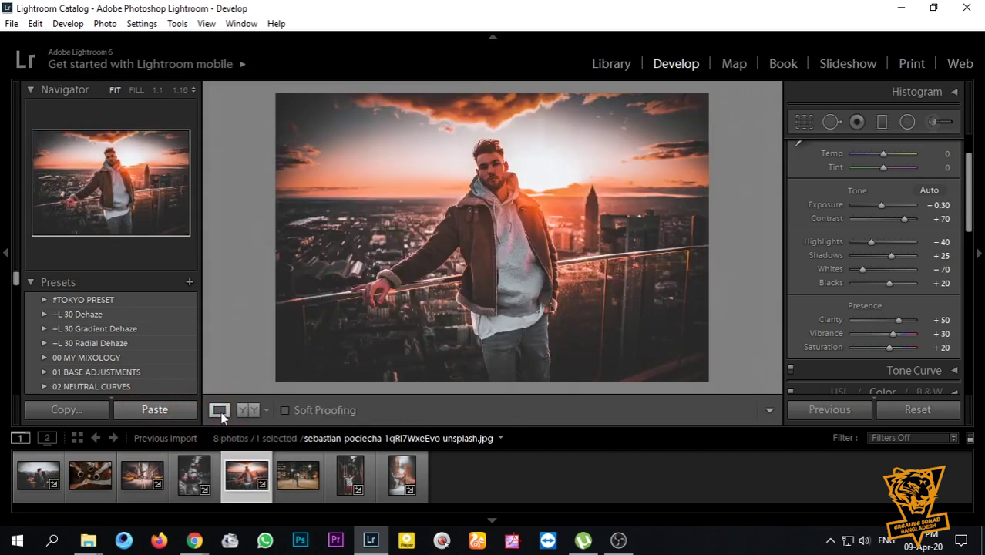
{"action": "left_click_drag", "start_coordinate": [888, 256], "coordinate": [915, 258]}
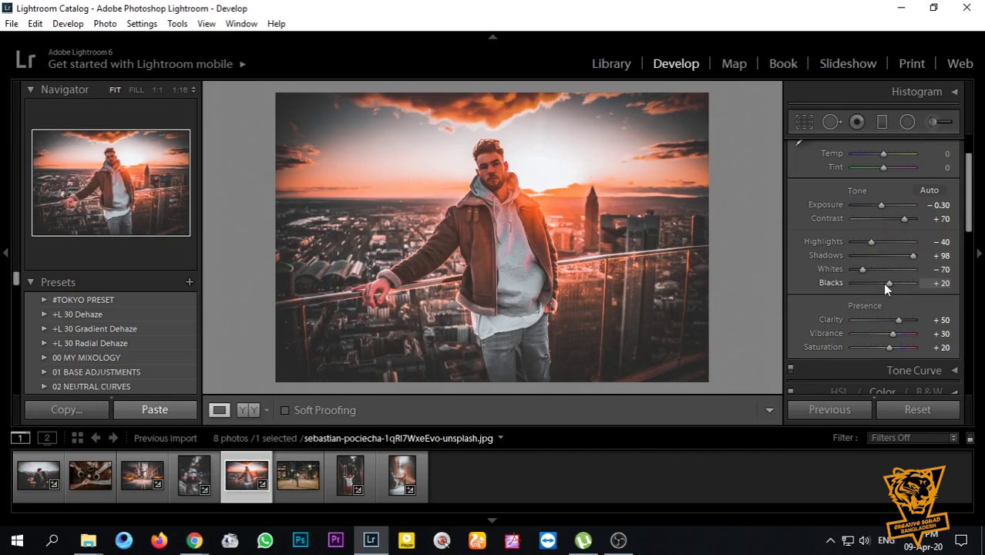
Set the Post-Crop Vignetting Amount to −22.
{"action": "scroll", "coordinate": [807, 305], "scroll_direction": "down", "scroll_amount": 10}
{"action": "scroll", "coordinate": [808, 307], "scroll_direction": "down", "scroll_amount": 2}
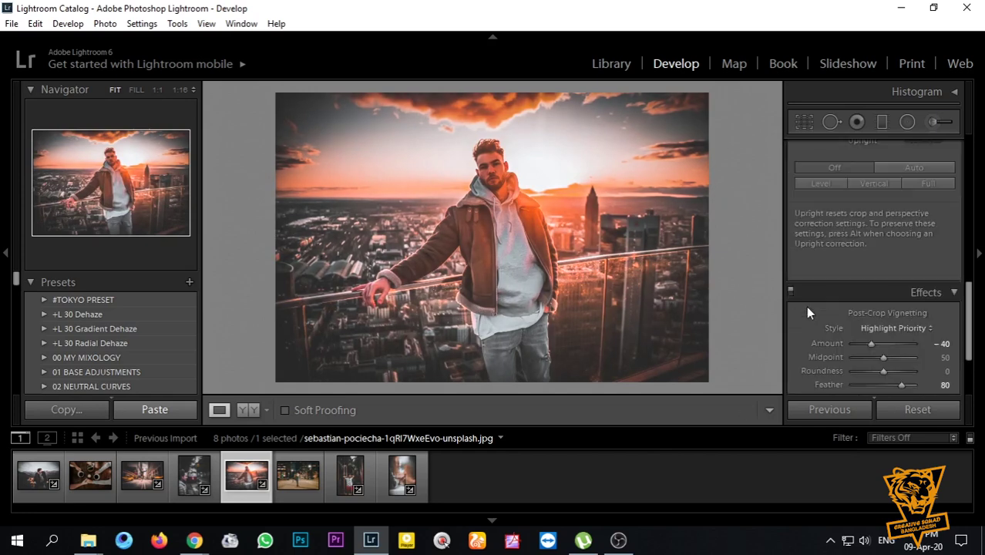
{"action": "scroll", "coordinate": [807, 307], "scroll_direction": "down", "scroll_amount": 2}
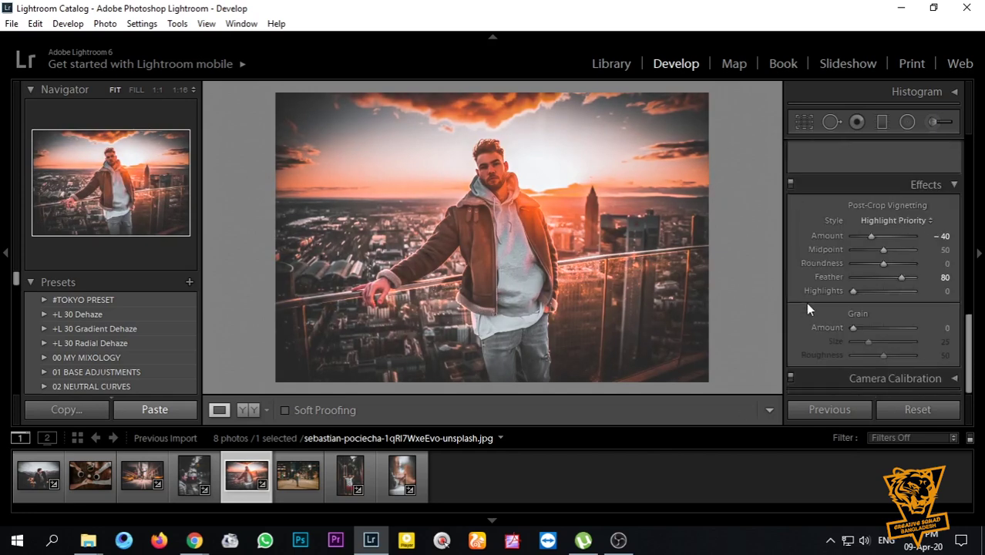
{"action": "mouse_move", "coordinate": [871, 237]}
{"action": "left_mouse_down"}
{"action": "mouse_move", "coordinate": [891, 239]}
{"action": "mouse_move", "coordinate": [882, 235]}
{"action": "left_mouse_up"}
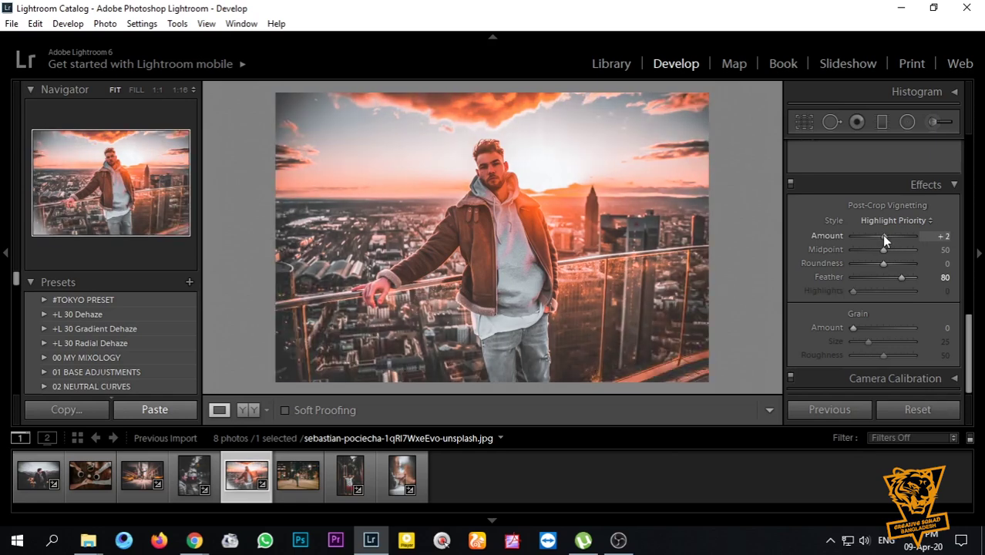
{"action": "left_click", "coordinate": [938, 235]}
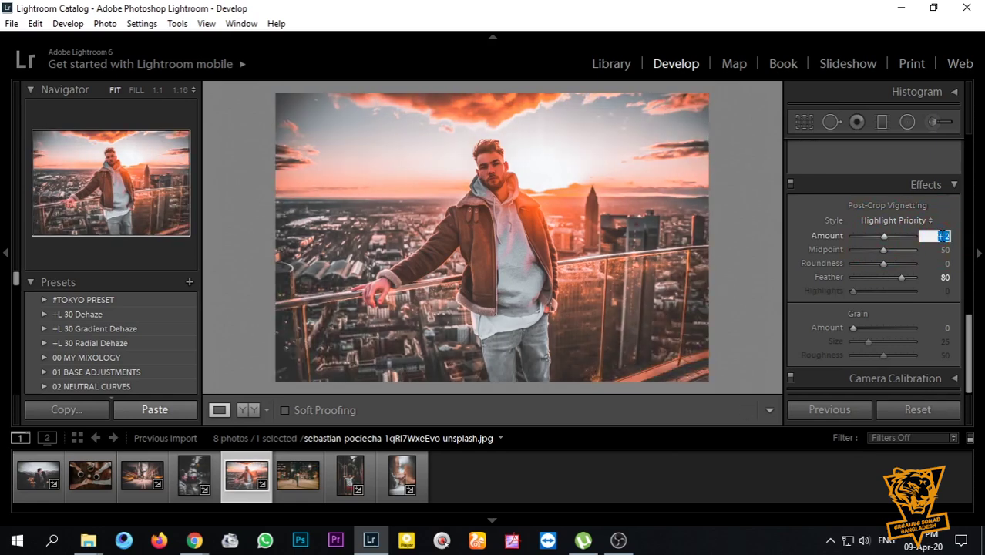
{"action": "type", "text": "-22"}
{"action": "key", "text": "Return"}
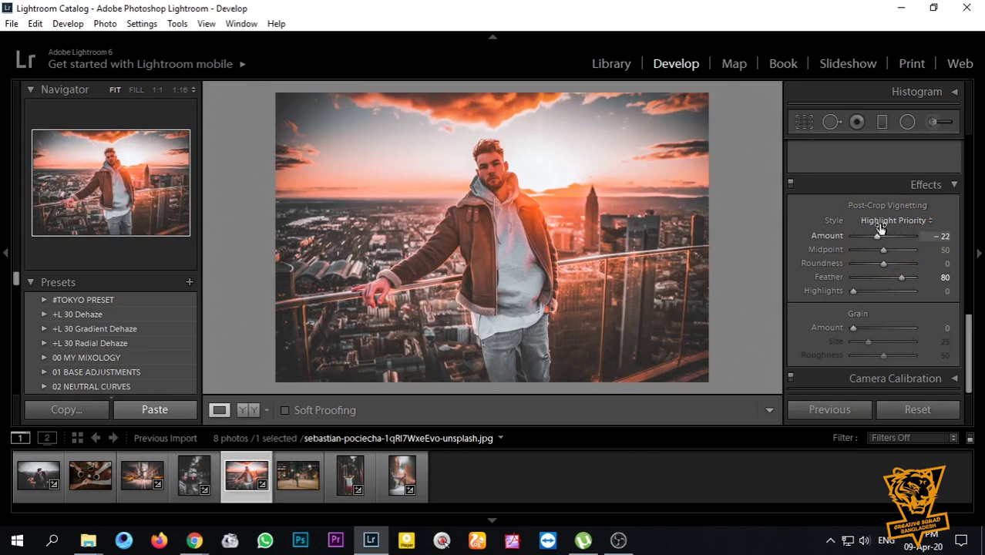
Compare the rooftop photo before and after, then open the taxi-street dancer photo.
{"action": "left_click", "coordinate": [247, 411]}
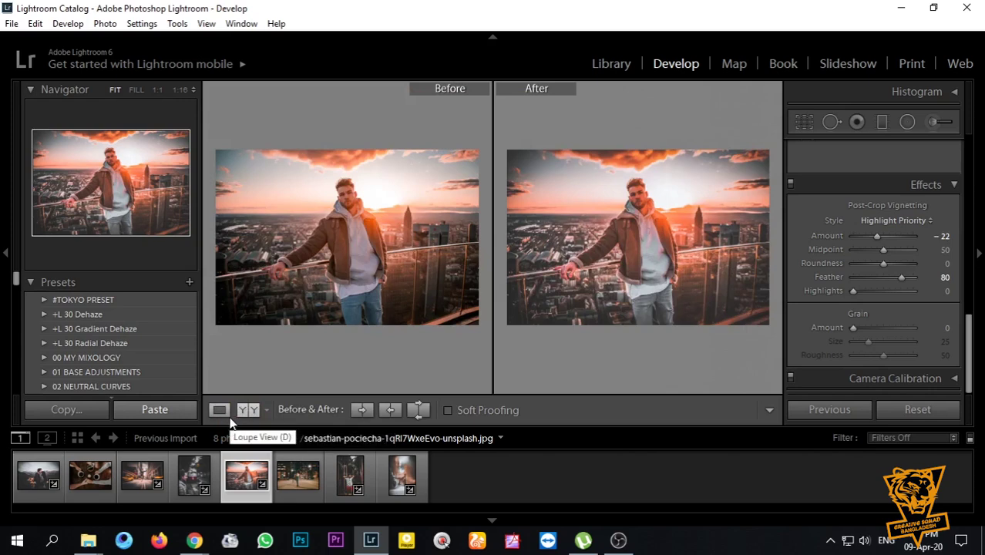
{"action": "left_click", "coordinate": [247, 410]}
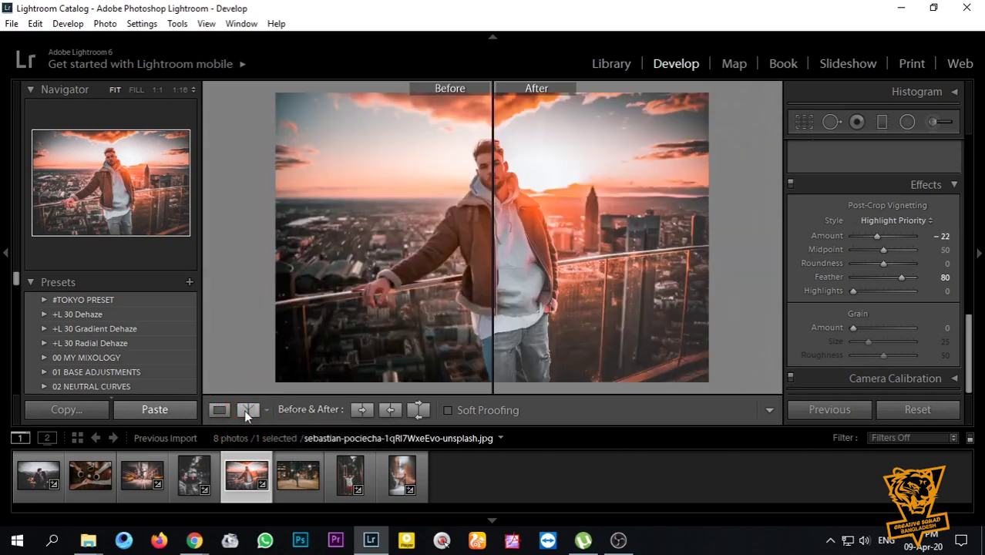
{"action": "left_click", "coordinate": [219, 411]}
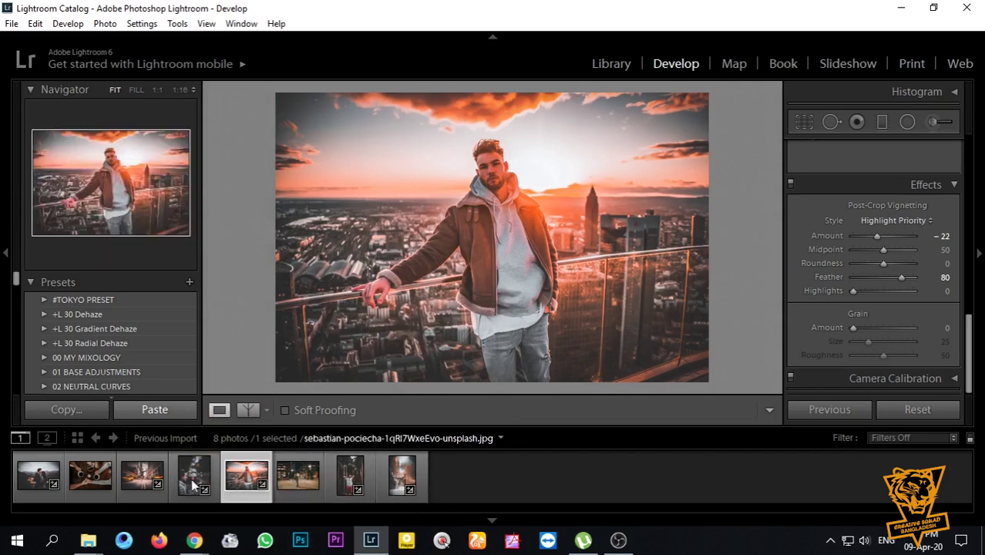
{"action": "left_click", "coordinate": [152, 480]}
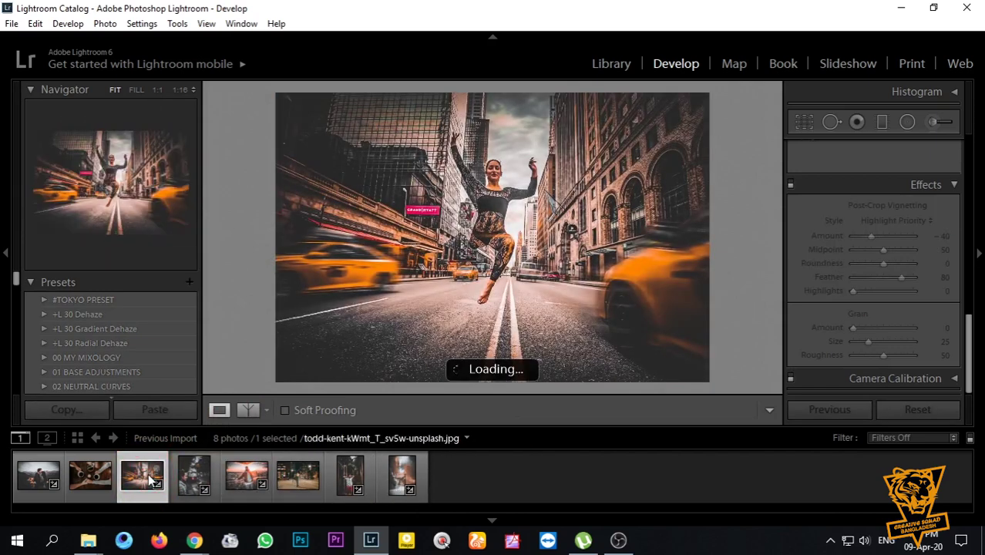
Cycle the taxi-street photo through several before/after layouts, ending on the single graded view.
{"action": "left_click", "coordinate": [246, 410]}
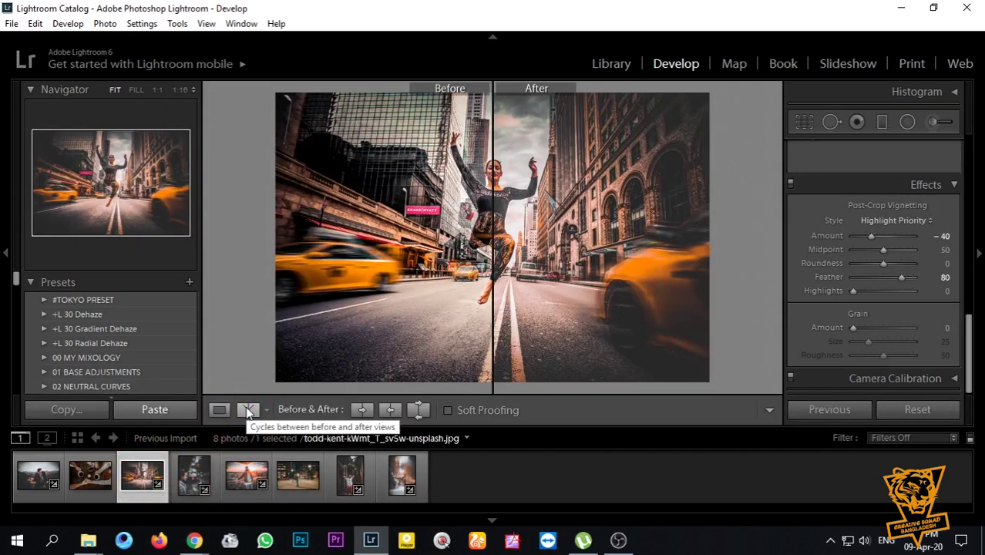
{"action": "left_click", "coordinate": [247, 410]}
{"action": "left_click", "coordinate": [246, 410]}
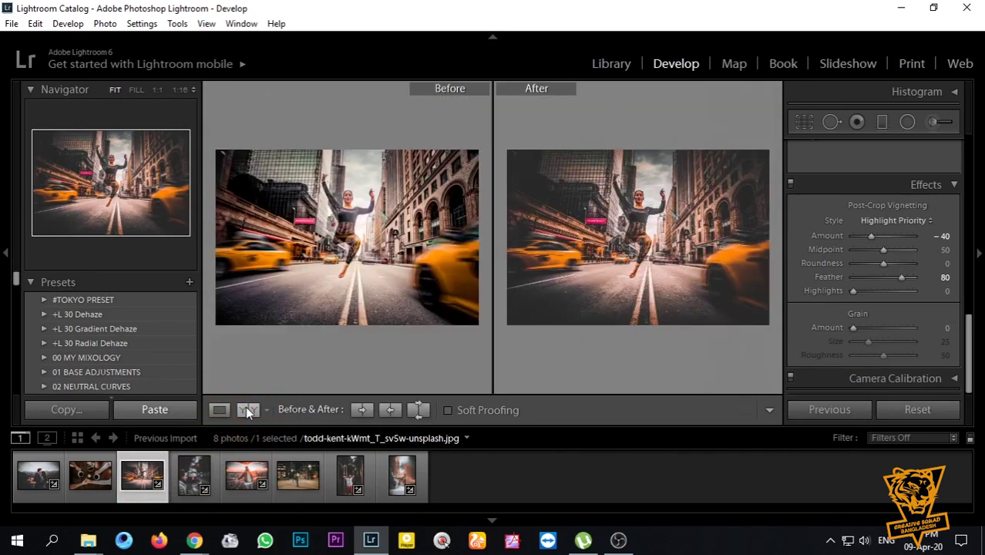
{"action": "left_click", "coordinate": [220, 409]}
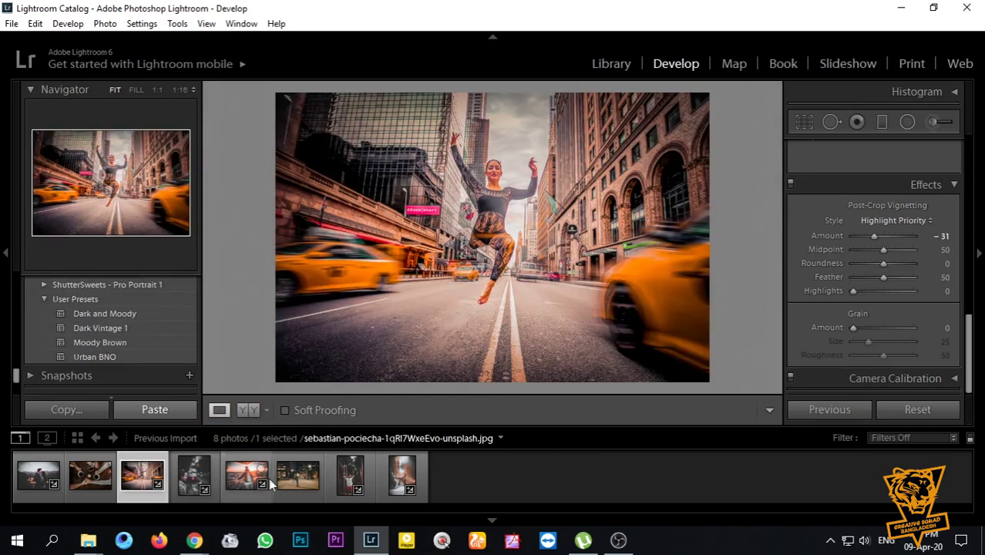